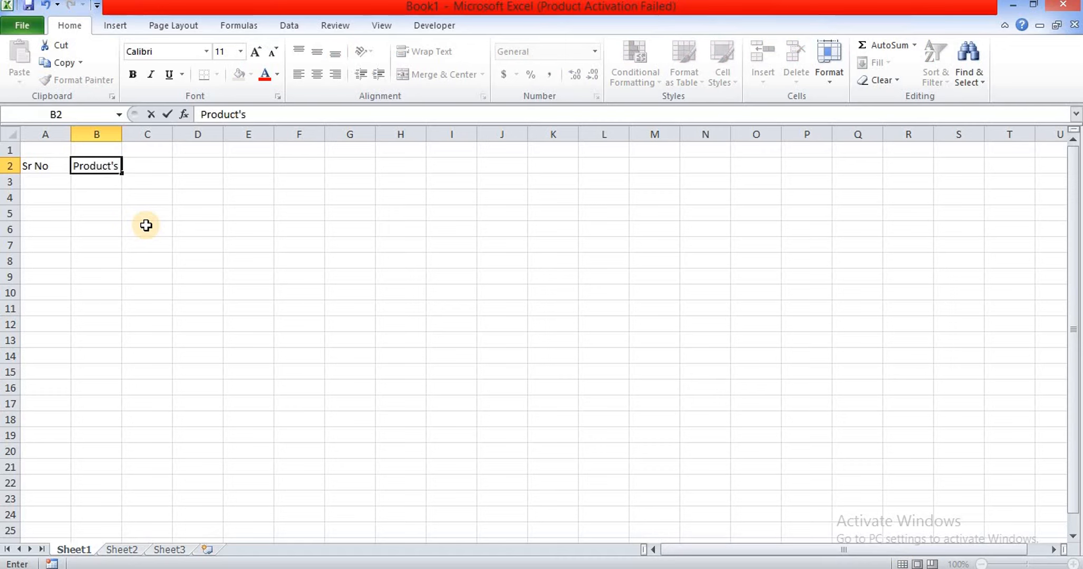
Complete the heading in B2 as "Product's Name" and add the headings Company in C2 and Category in D2
type("Name")
key("Tab")
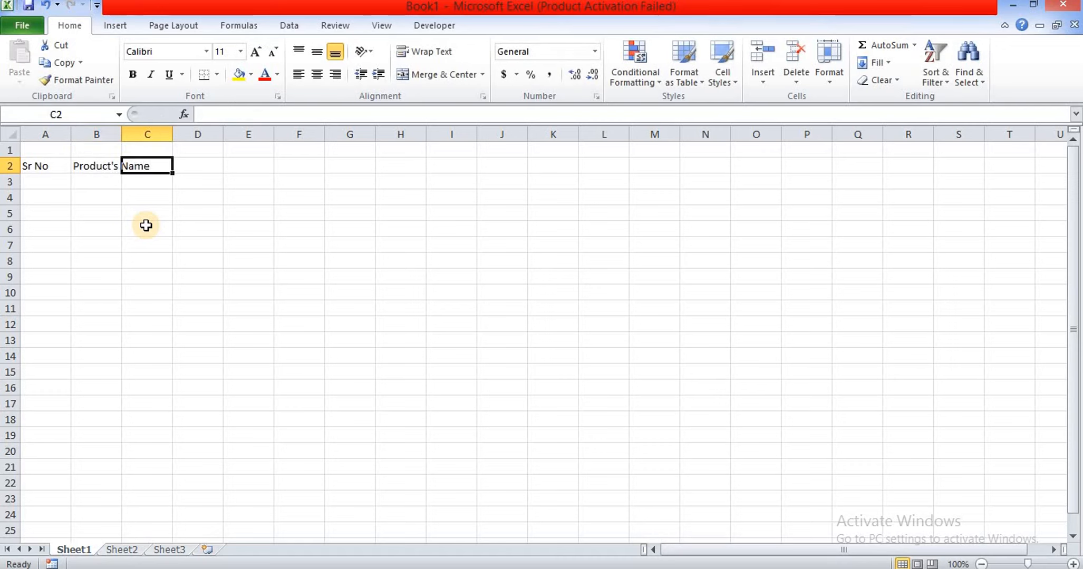
type("Compam")
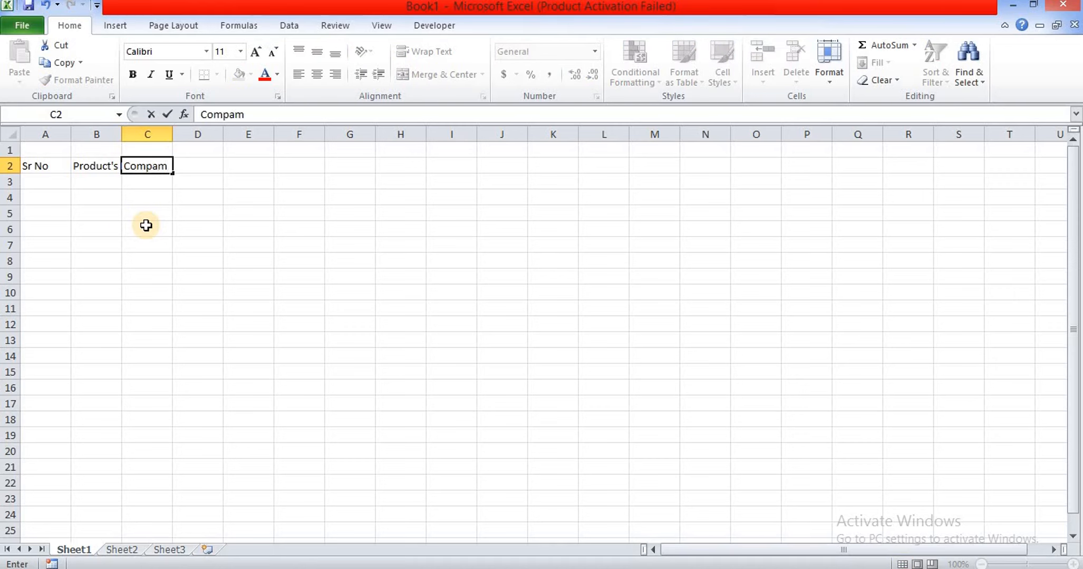
key("BackSpace")
type("ny")
key("Tab")
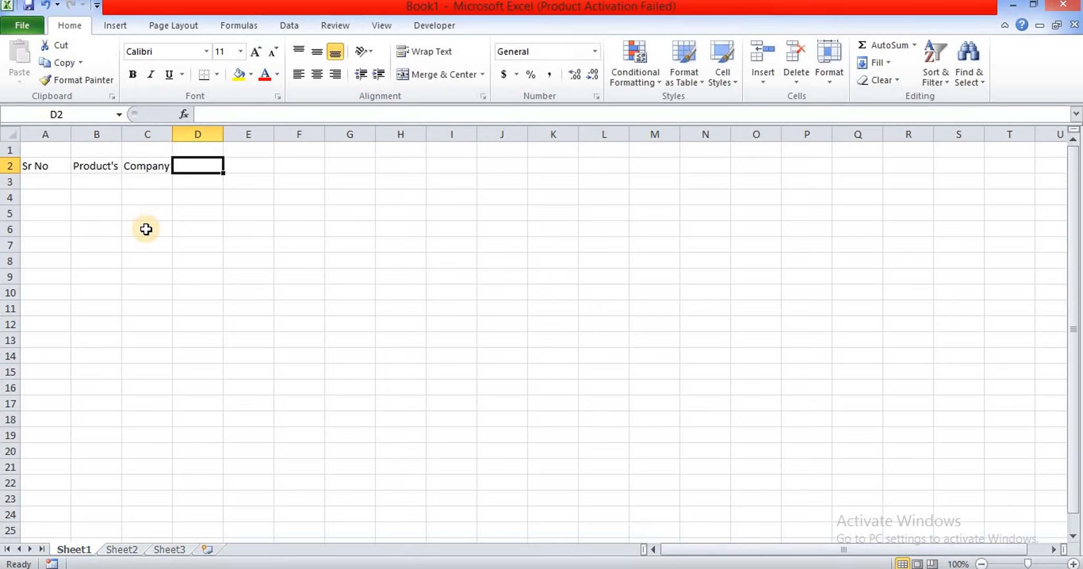
type("Cate")
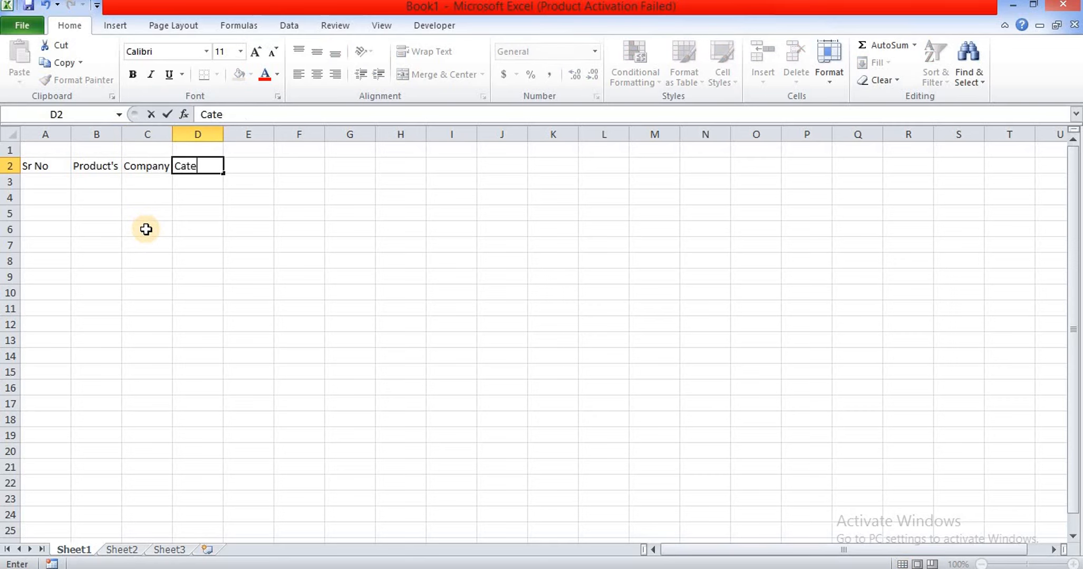
type("gory")
key("Tab")
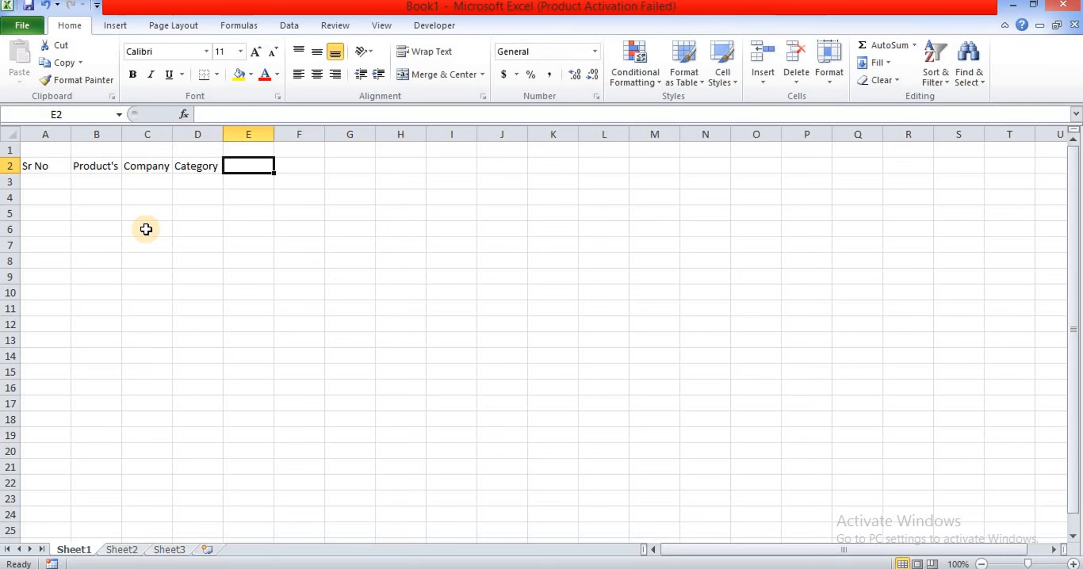
Enter the headings Rate, Quantity and Amount in cells E2 to G2
type("Rate")
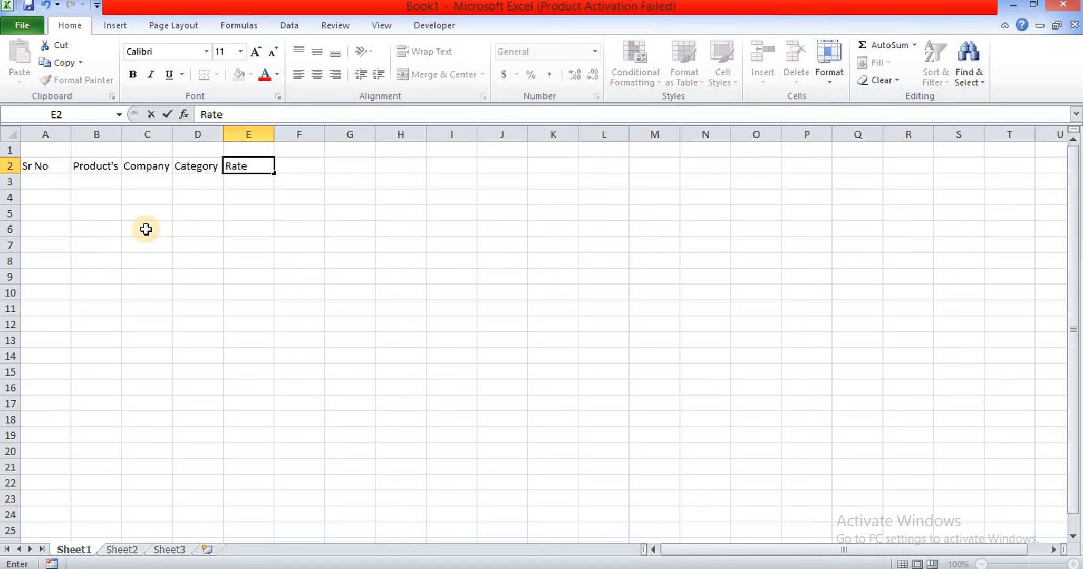
key("Tab")
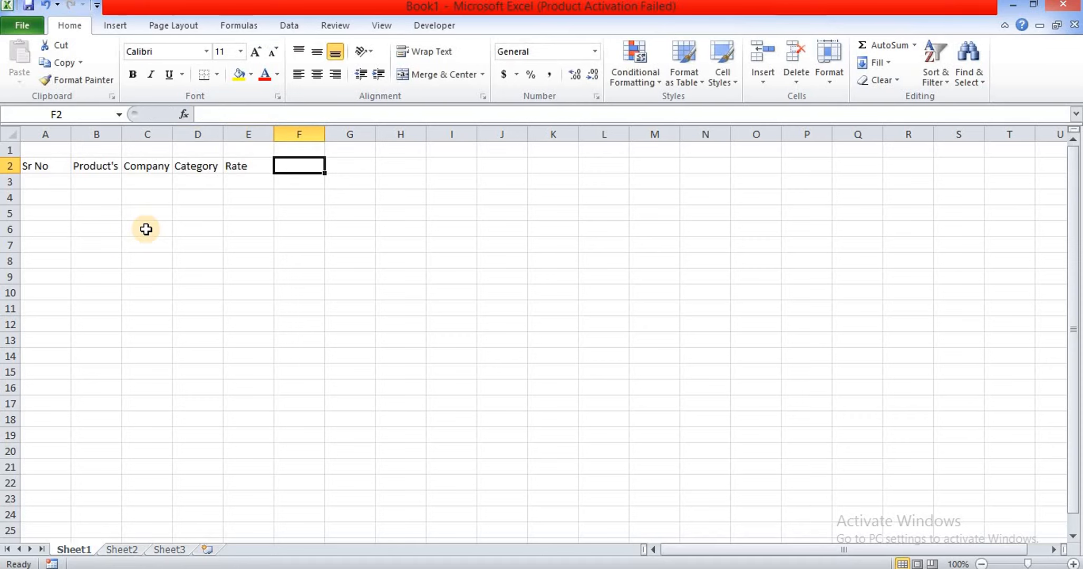
type("Quan")
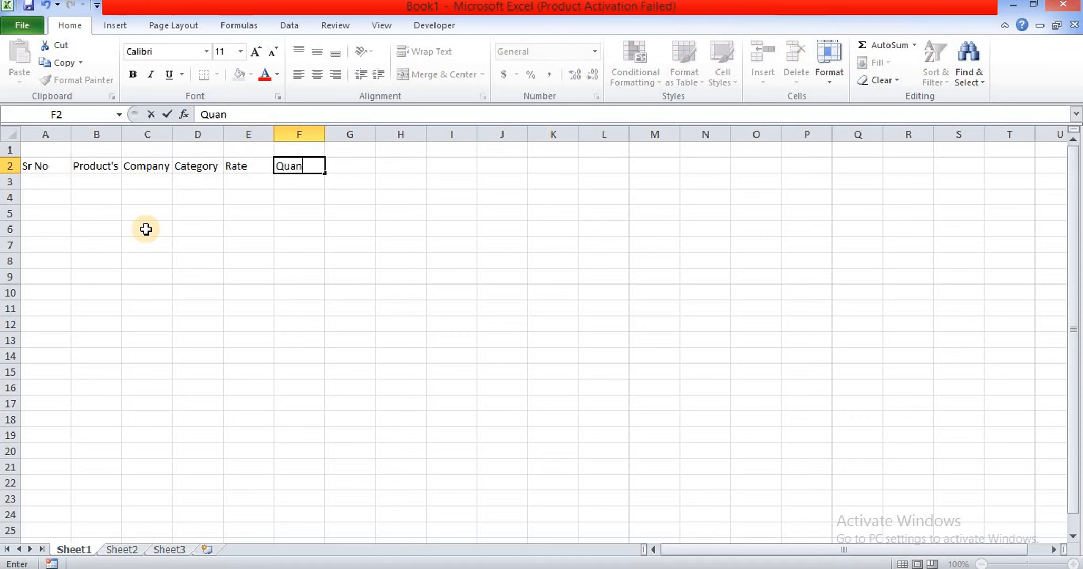
type("tity")
key("Tab")
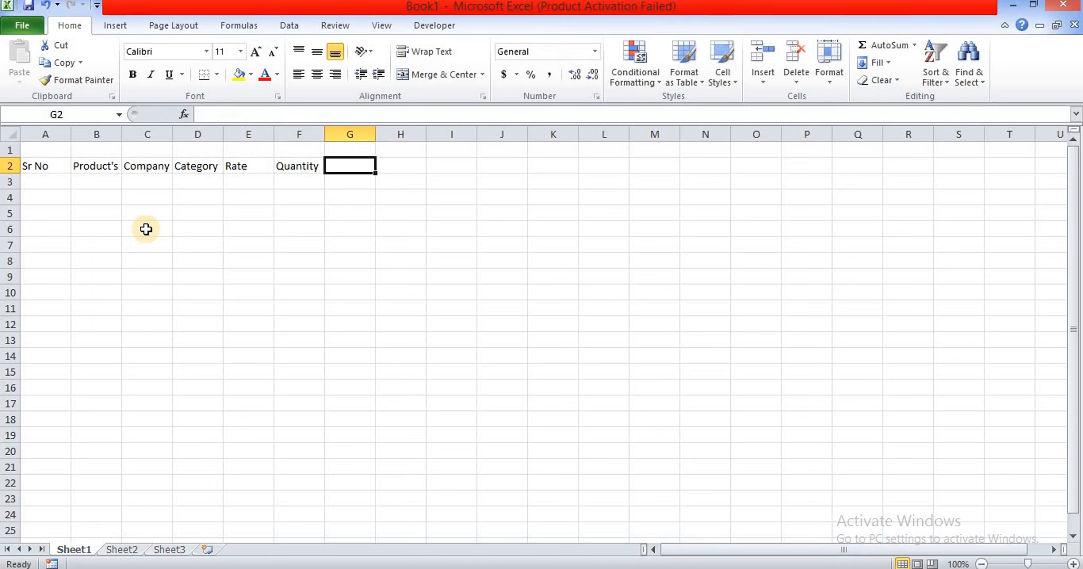
type("Amount")
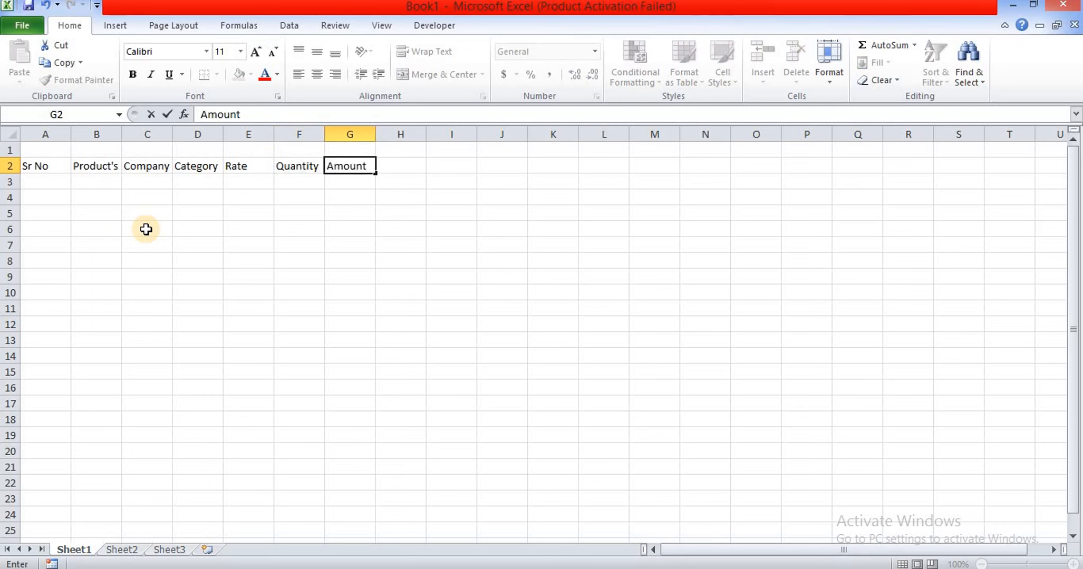
key("Tab")
Enter the headings Discount in H2 and Net Total in I2 to finish the header row
type("Dis")
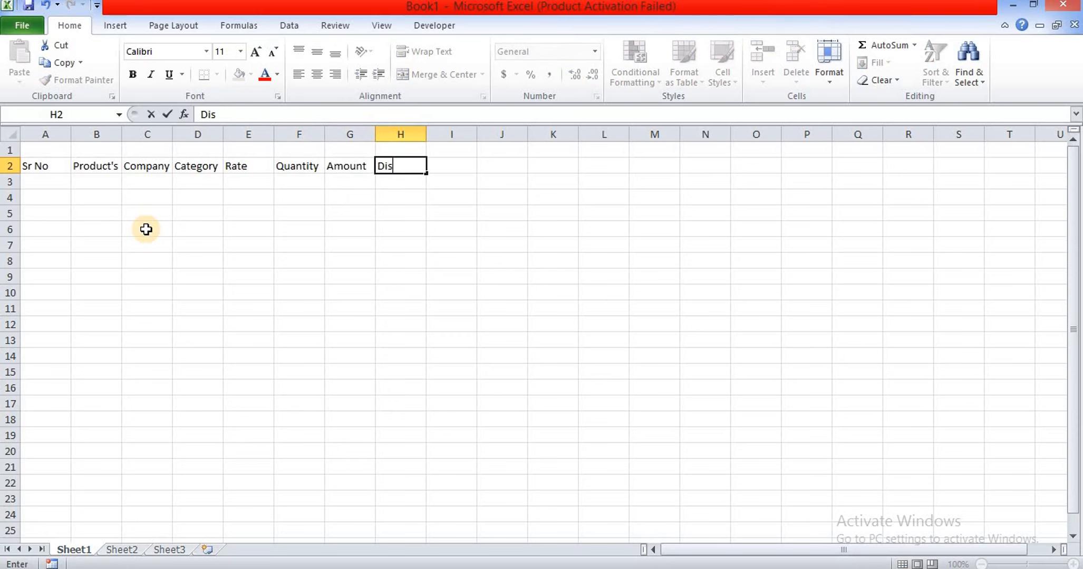
type("count")
key("Tab")
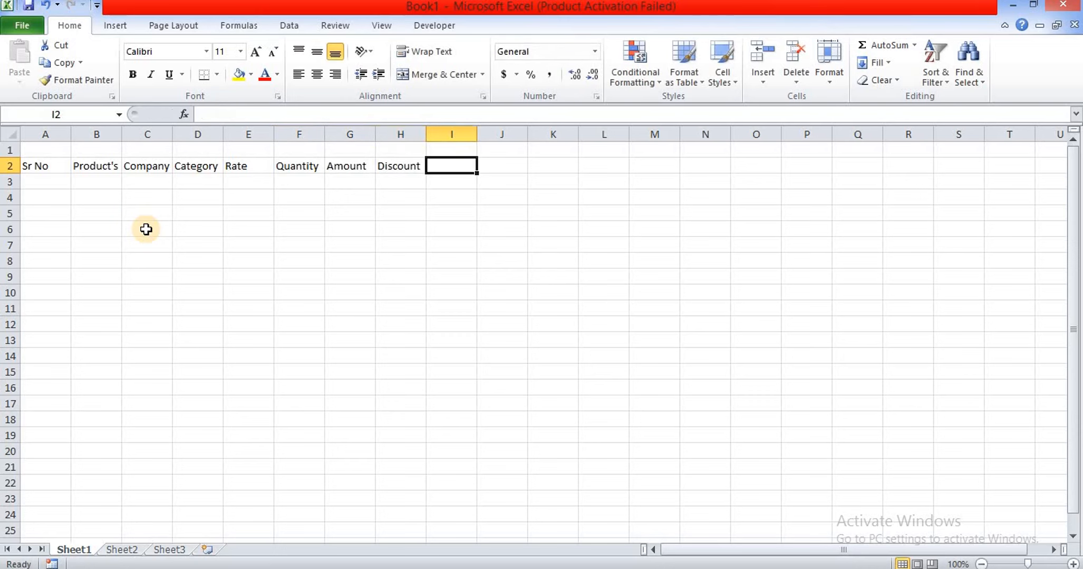
type("Net")
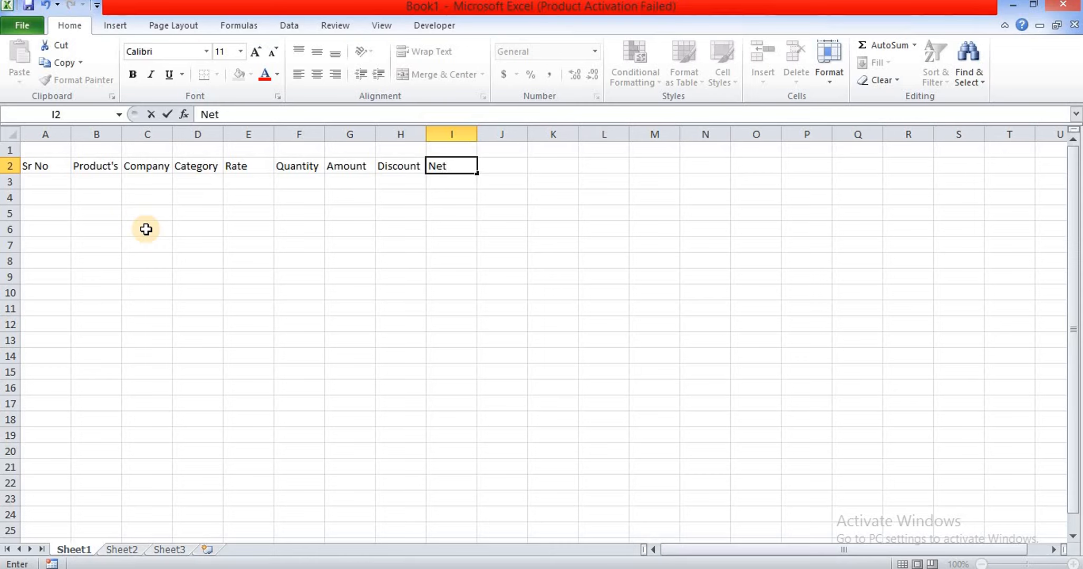
type(" Total")
key("Return")
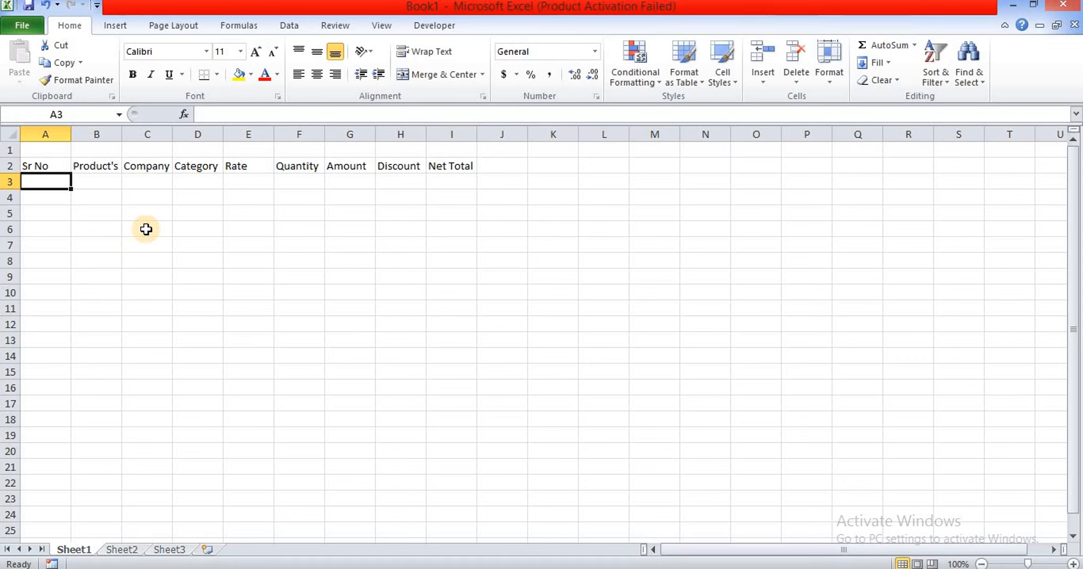
Enter the serial numbers 1, 2 and 3 in cells A3 to A5 under Sr No
type("1")
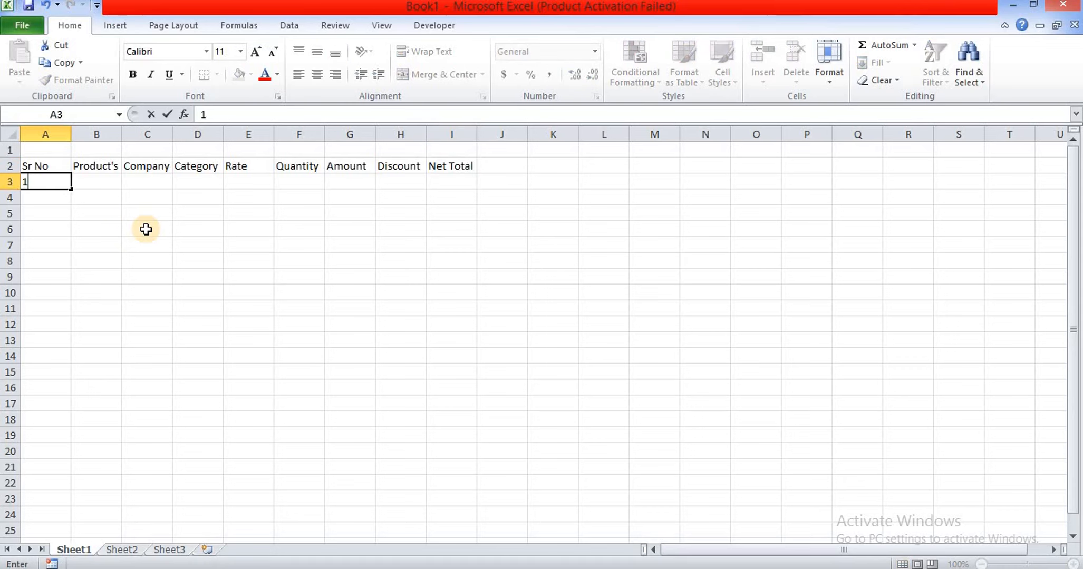
key("Return")
type("2")
key("Return")
type("3")
key("Return")
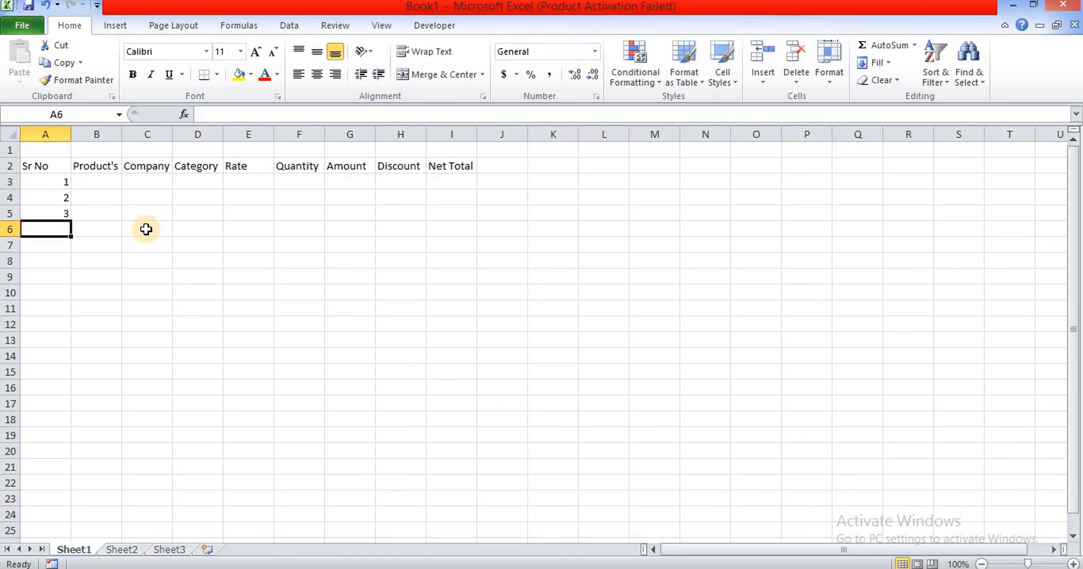
Widen columns B to D and F to I so that their headings fit with some spare room
left_click(51, 166)
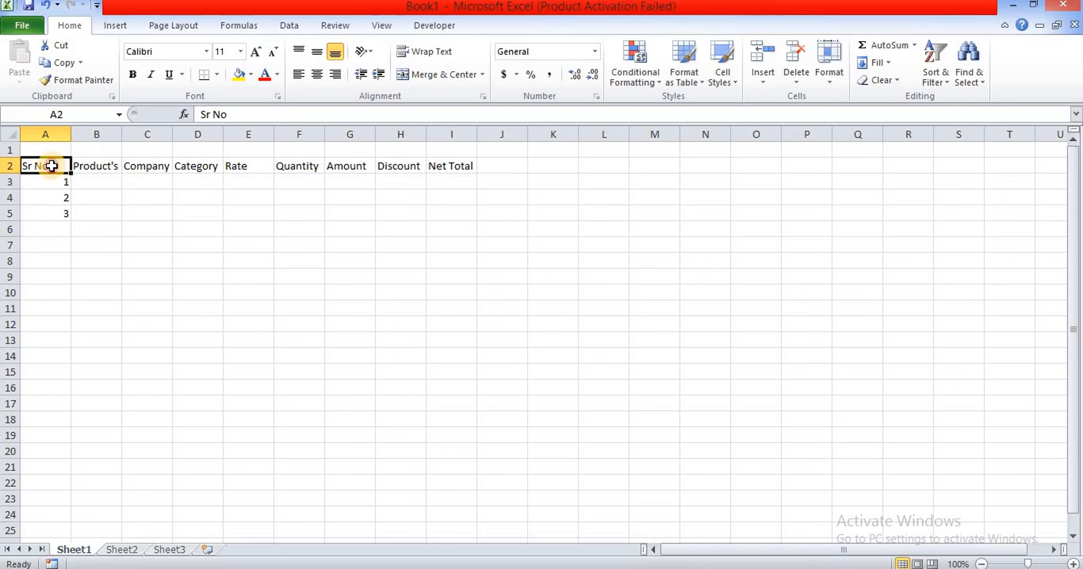
left_click_drag(121, 133, 294, 132)
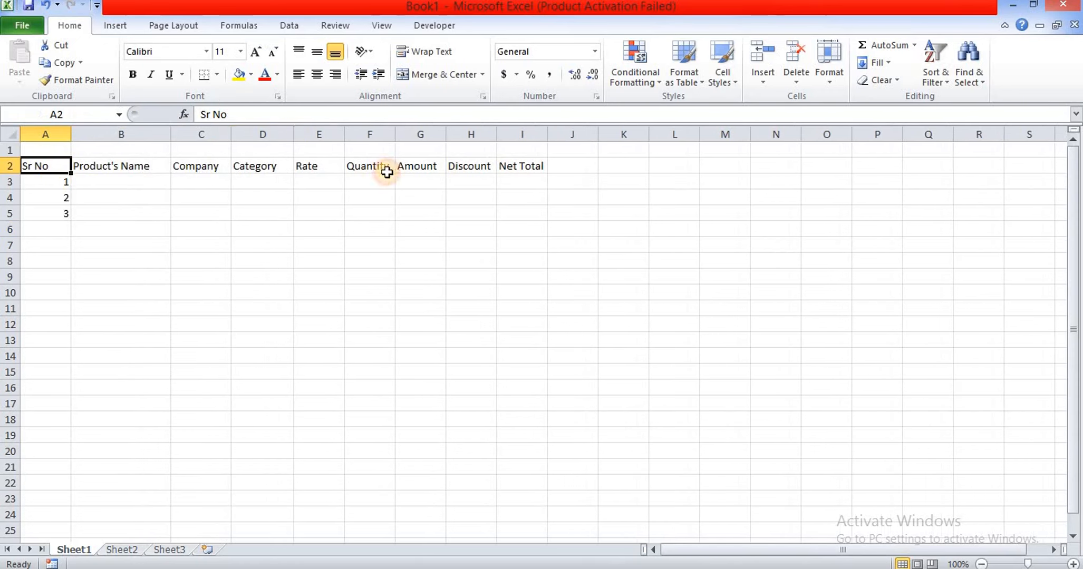
left_click_drag(395, 133, 594, 133)
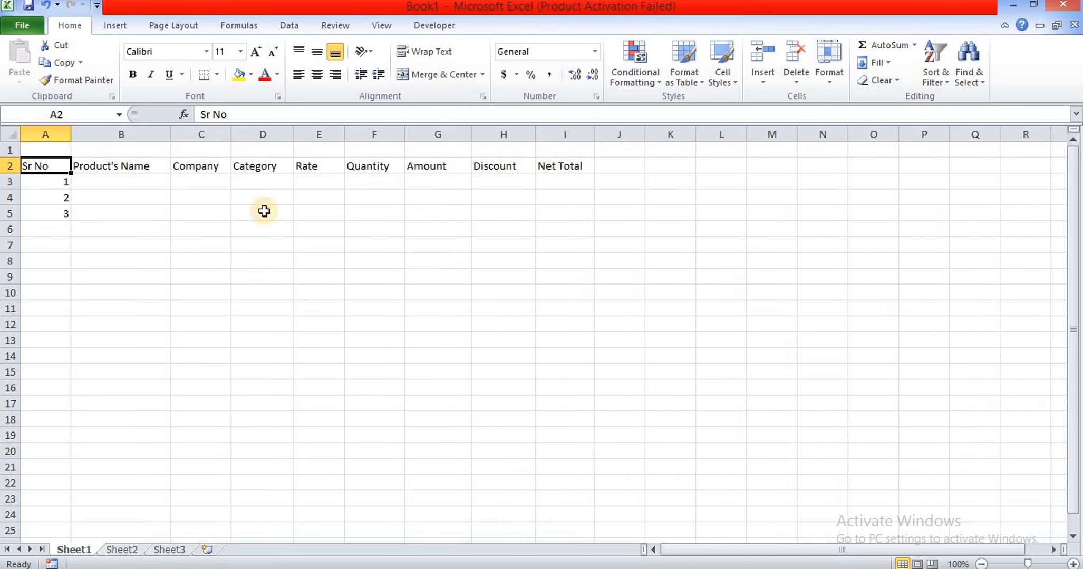
Enter "Vivo Y16" as the first product's name in B3
left_click(133, 182)
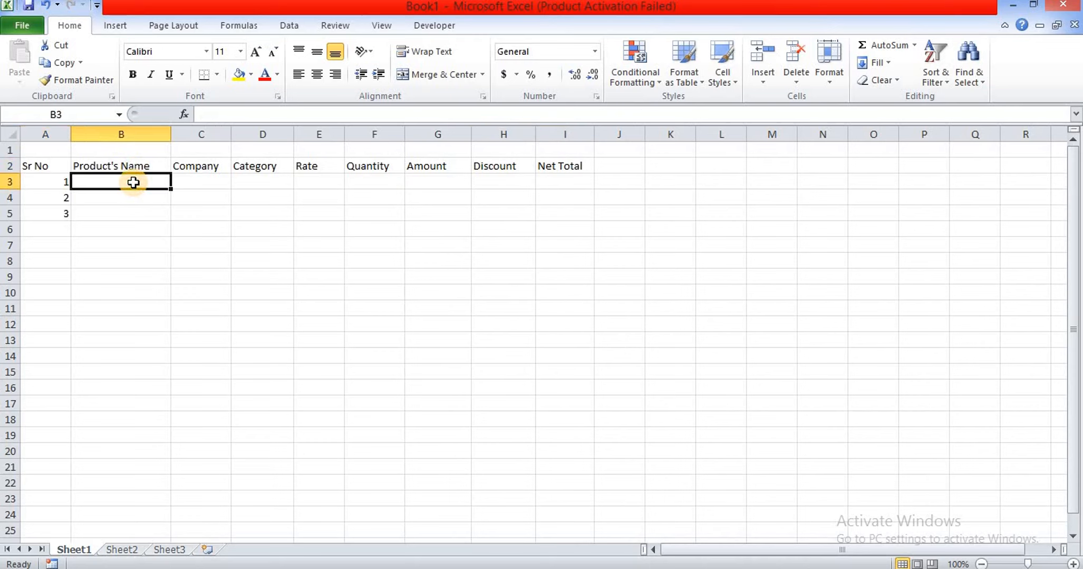
type("Vivo")
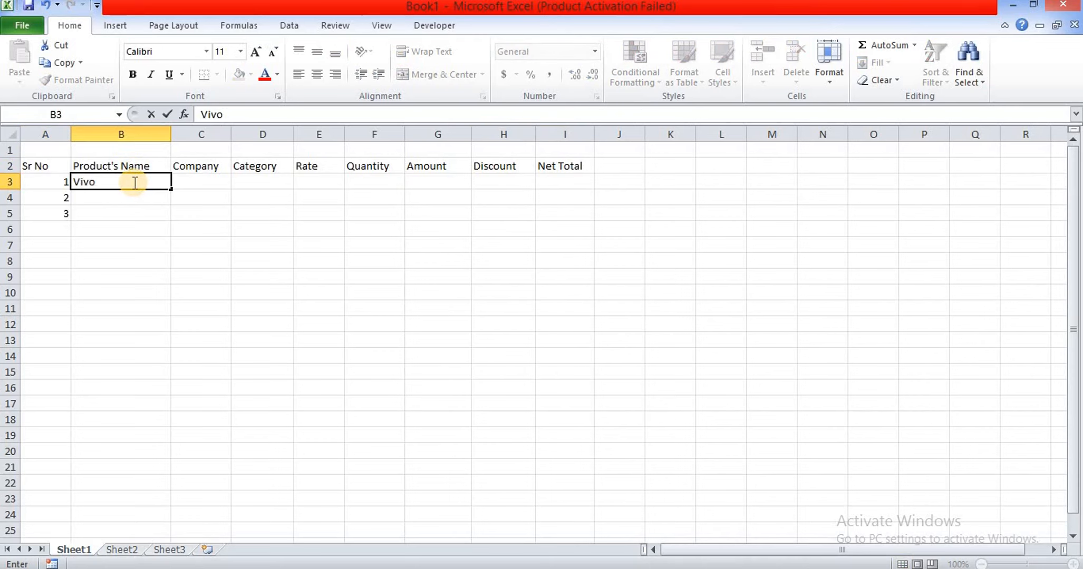
type(" y")
key("BackSpace")
type("Y16")
key("Return")
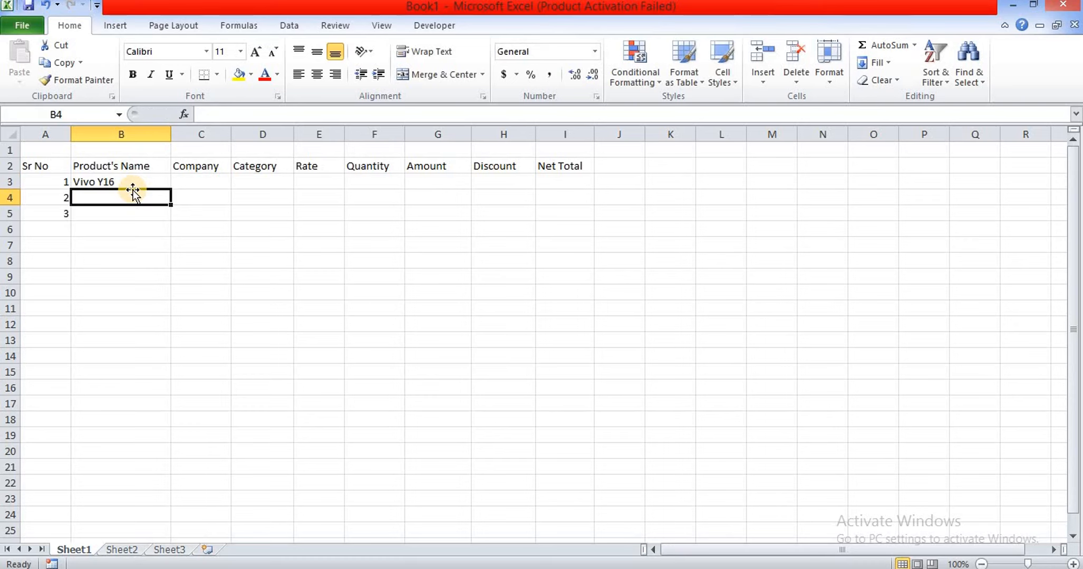
Enter the product names "HP xyz" in B4 and "Redmi Note 8" in B5
type("H")
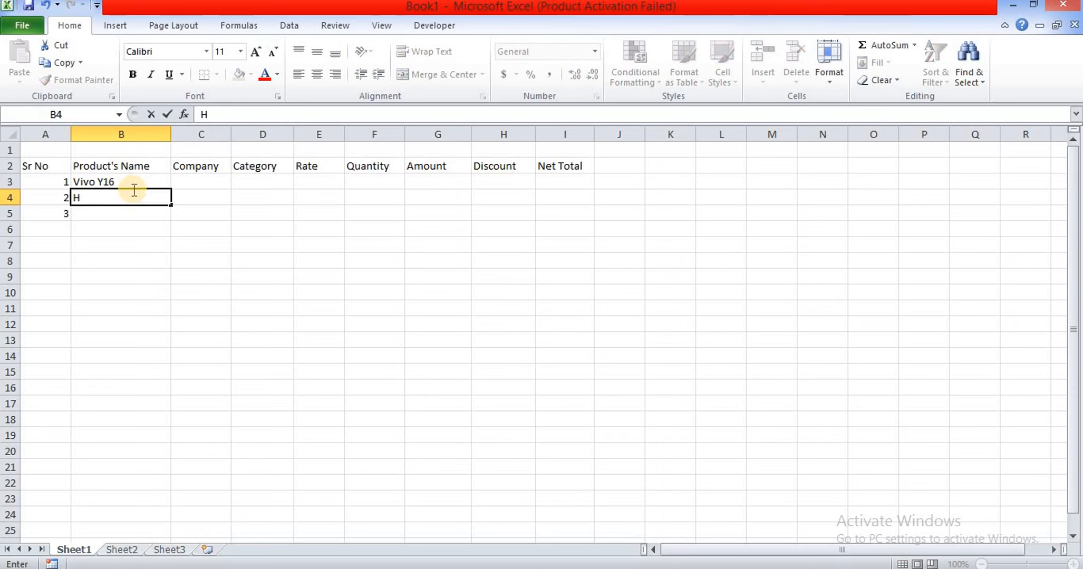
type("p")
key("BackSpace")
type("P xys")
key("BackSpace")
type("z")
key("Return")
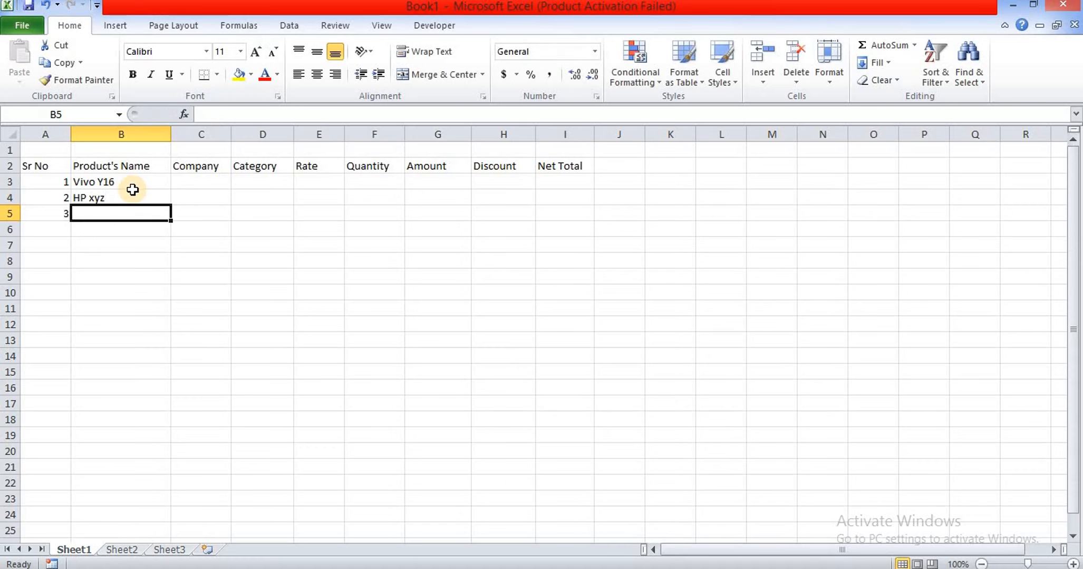
type("R")
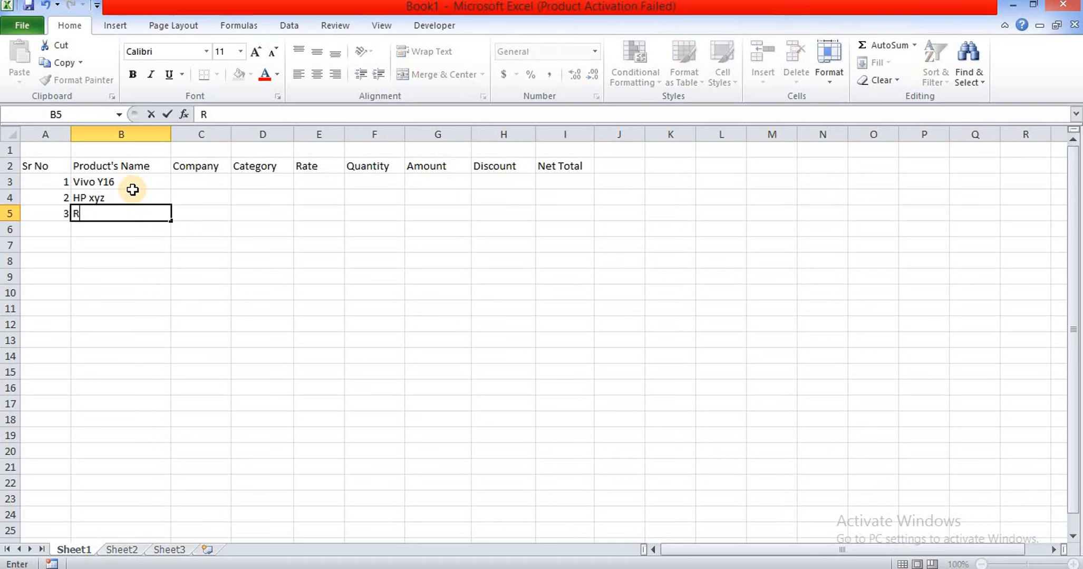
type("edmi Note")
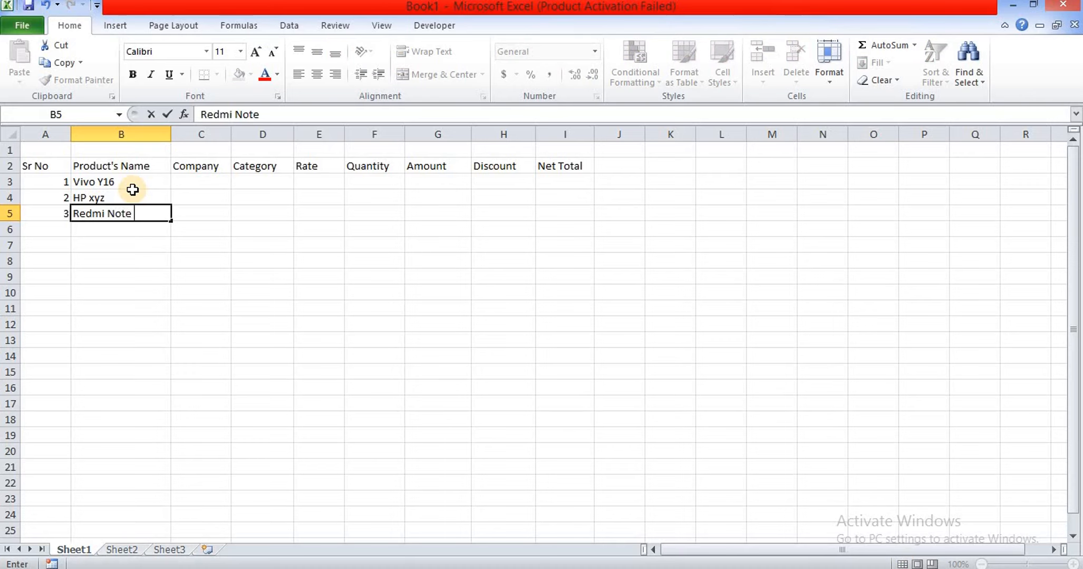
type(" 8")
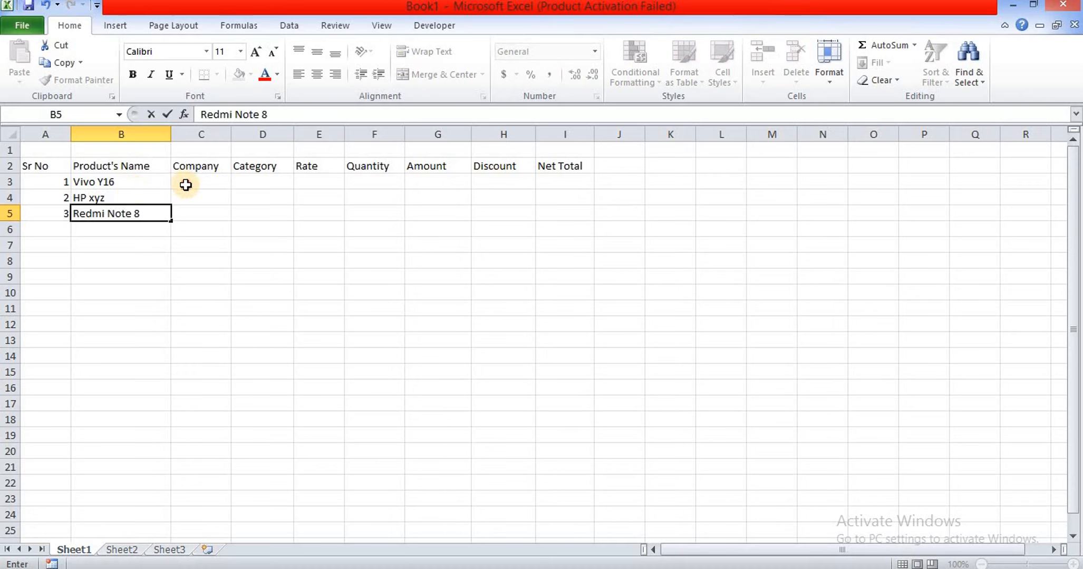
Fill the Company column with Vivo in C3, HP in C4 and Redmi in C5
left_click(205, 186)
type("V")
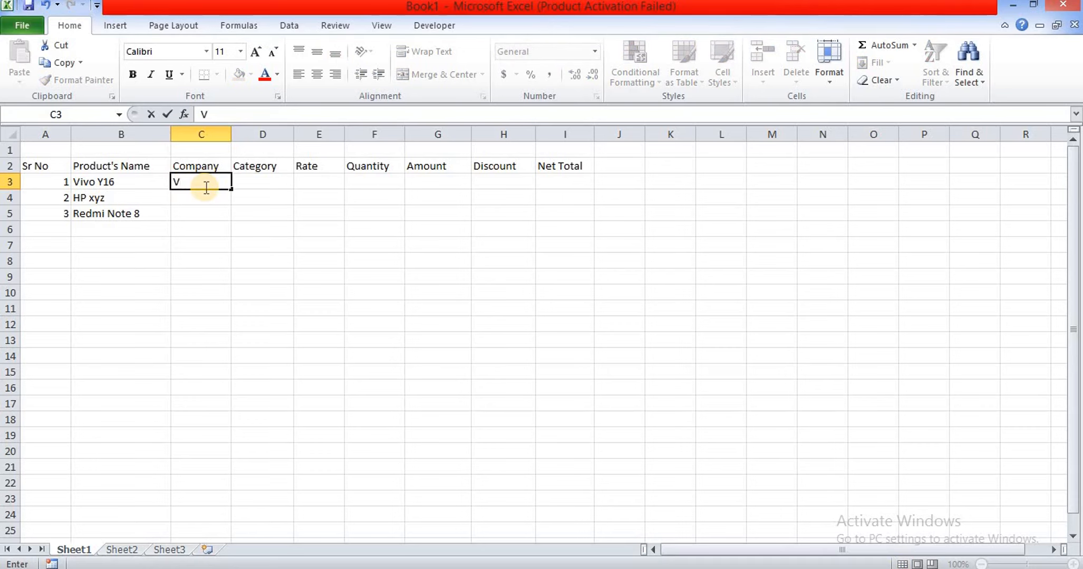
type("ivo")
left_click(206, 193)
type("H")
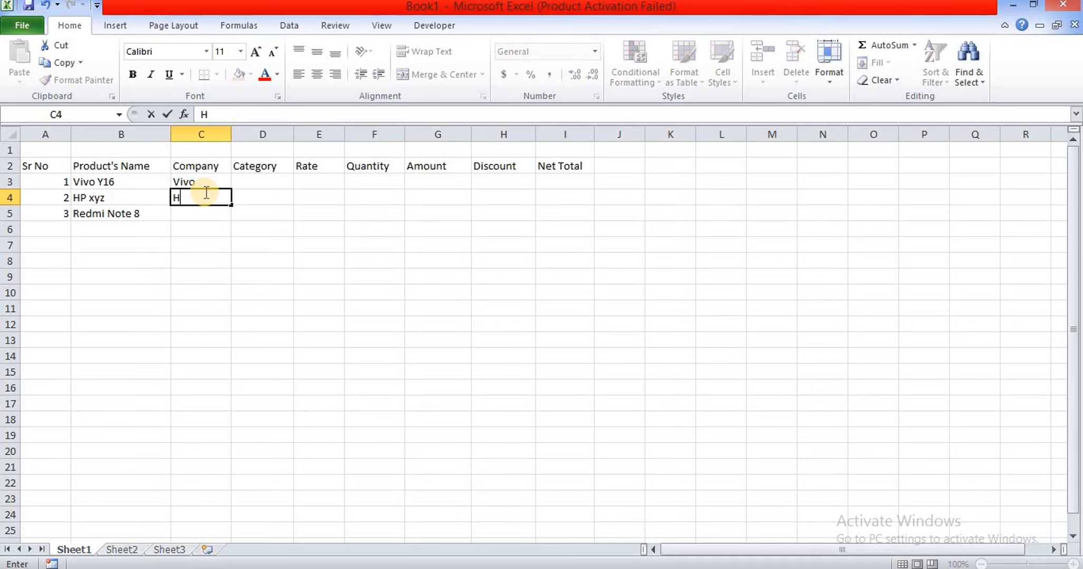
type("p")
key("BackSpace")
type("P")
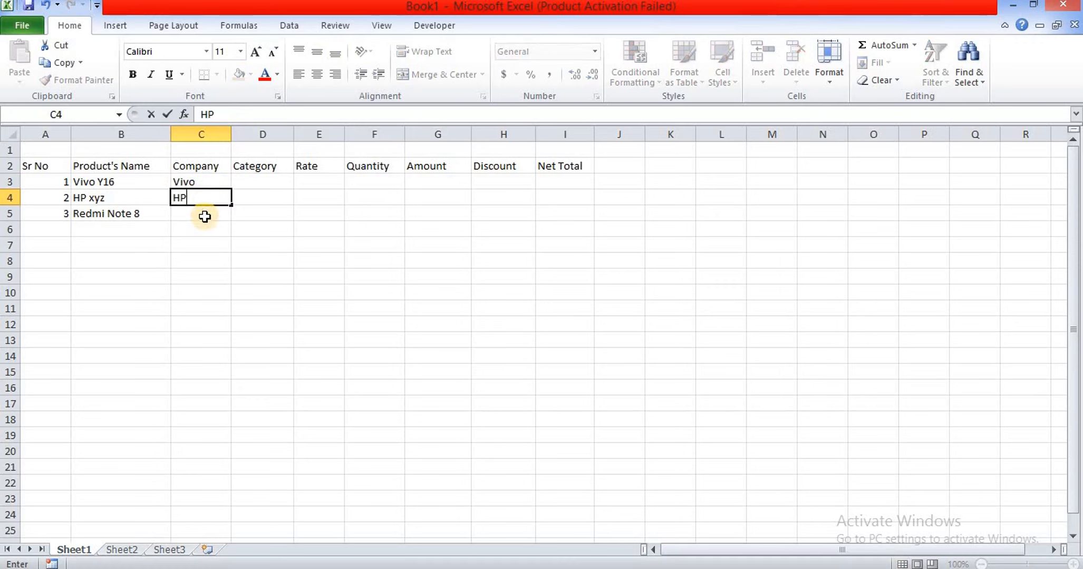
left_click(205, 216)
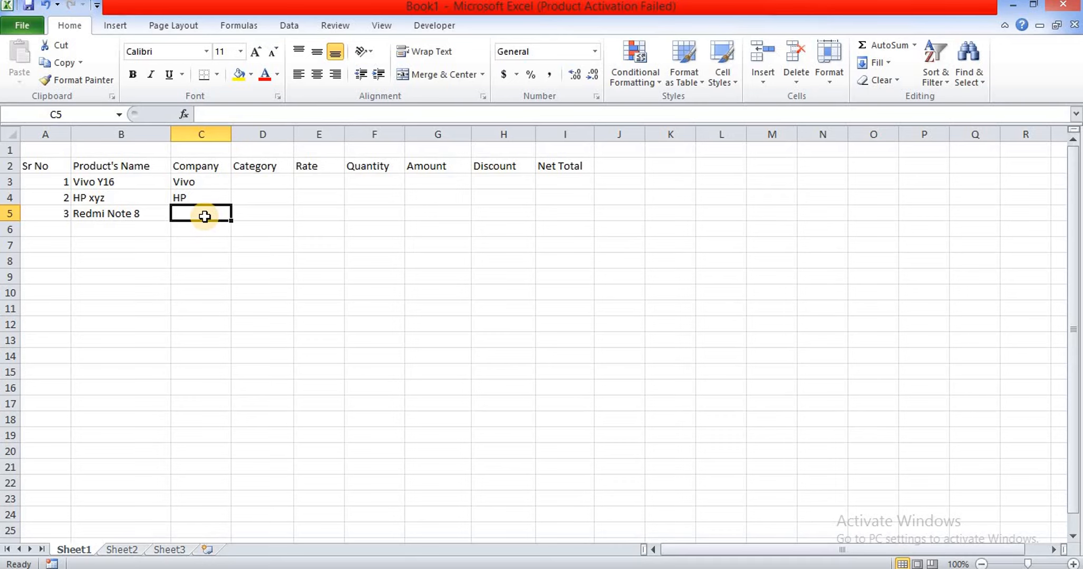
type("Redmi")
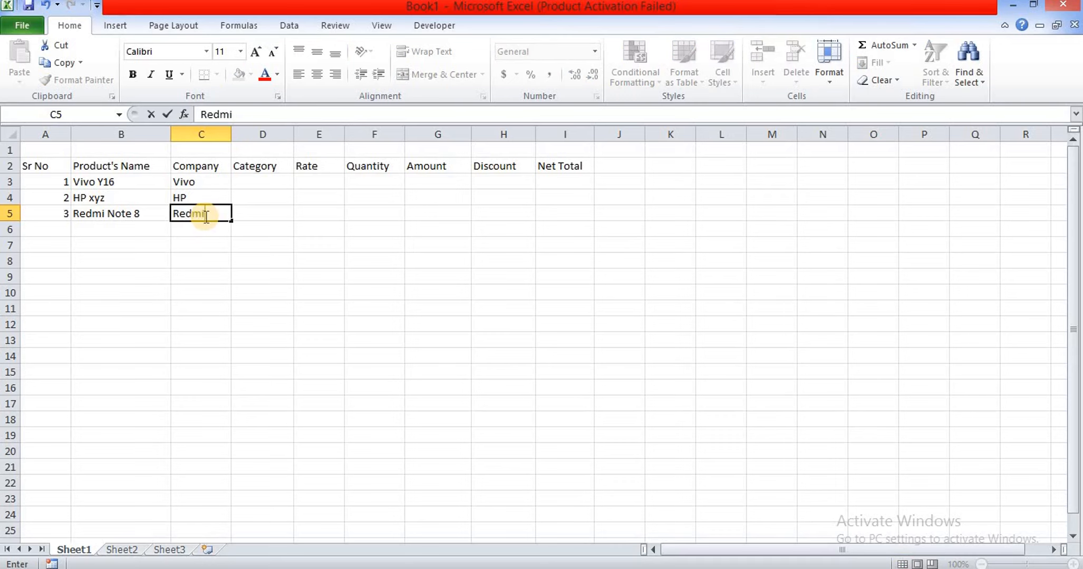
Enter "Mobile" as the category of the Vivo Y16 in D3
left_click(260, 180)
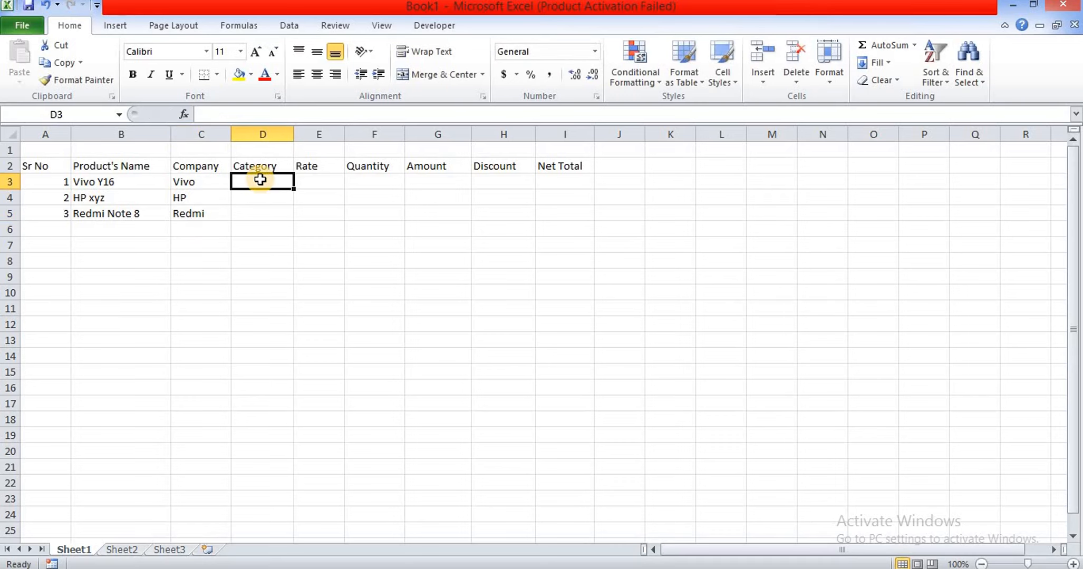
type("Pho")
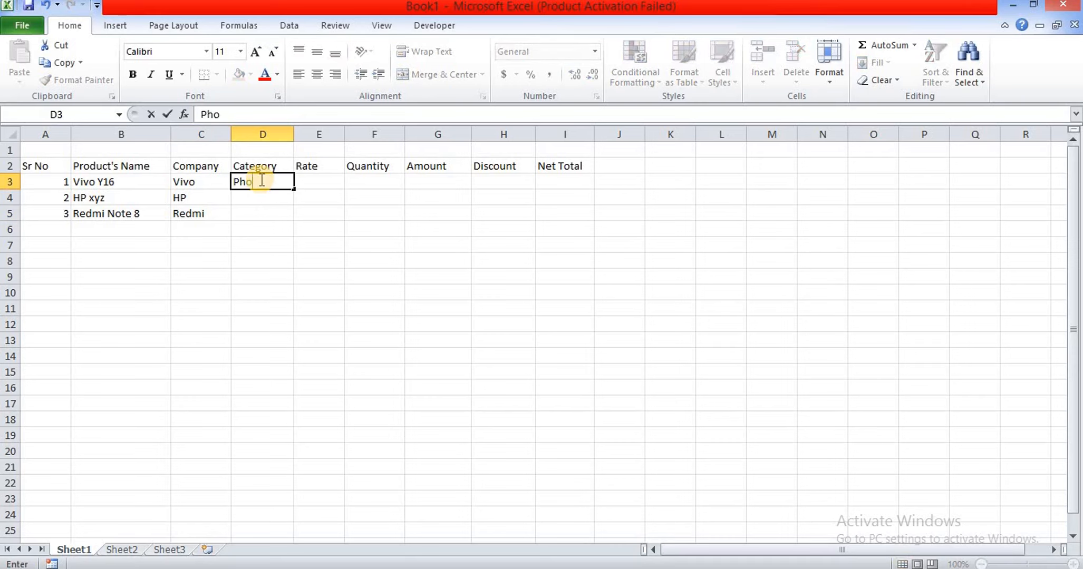
type("ne")
key("BackSpace")
key("BackSpace")
key("BackSpace")
key("BackSpace")
key("BackSpace")
type("Mobile")
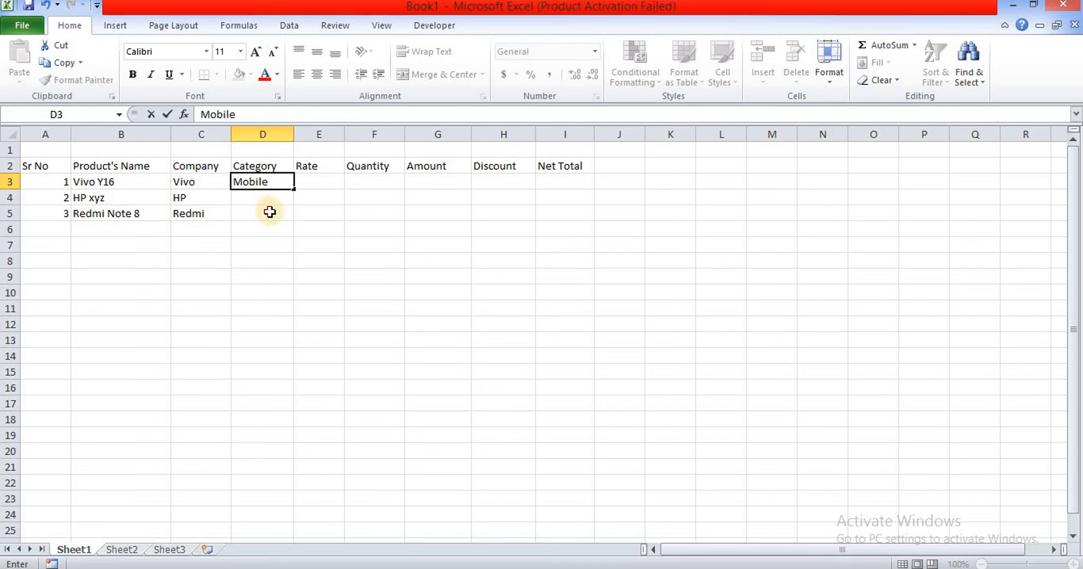
Enter "Laptop" as the HP xyz's category in D4 and "Mobile" as the Redmi Note 8's category in D5
left_click(266, 195)
type(":")
key("BackSpace")
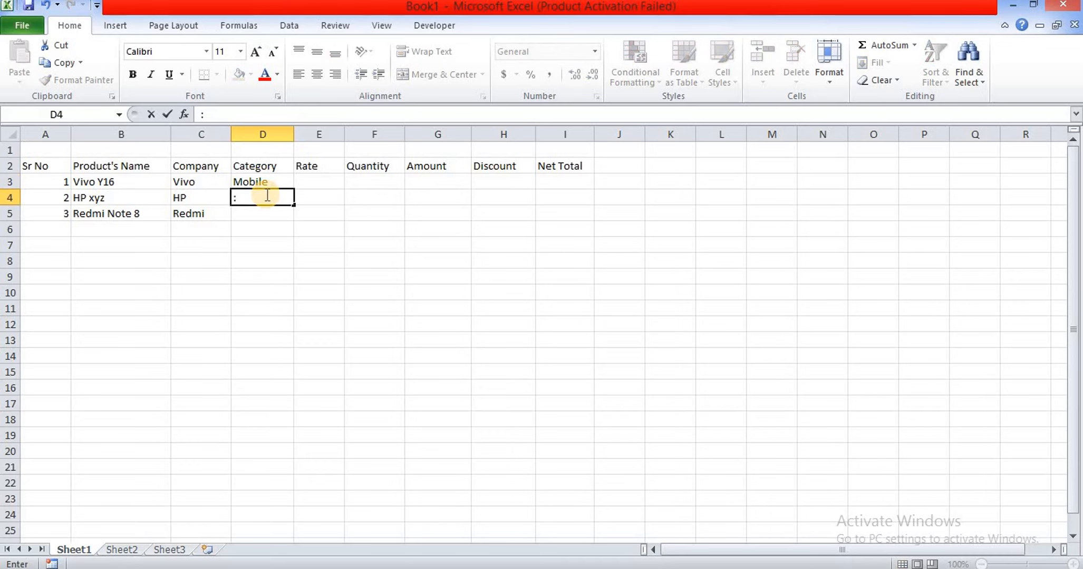
type("lap")
key("BackSpace")
key("BackSpace")
key("BackSpace")
type("Laptop")
key("Return")
type("Mobile")
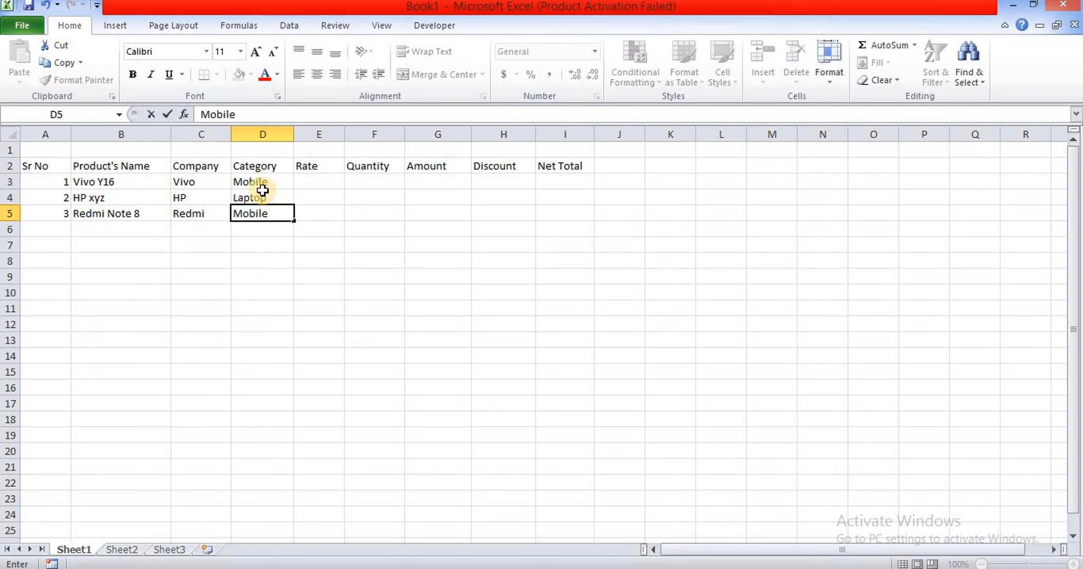
Fill the Rate column with 12999 in E3, 51400 in E4 and 18500 in E5
left_click(332, 182)
type("12999")
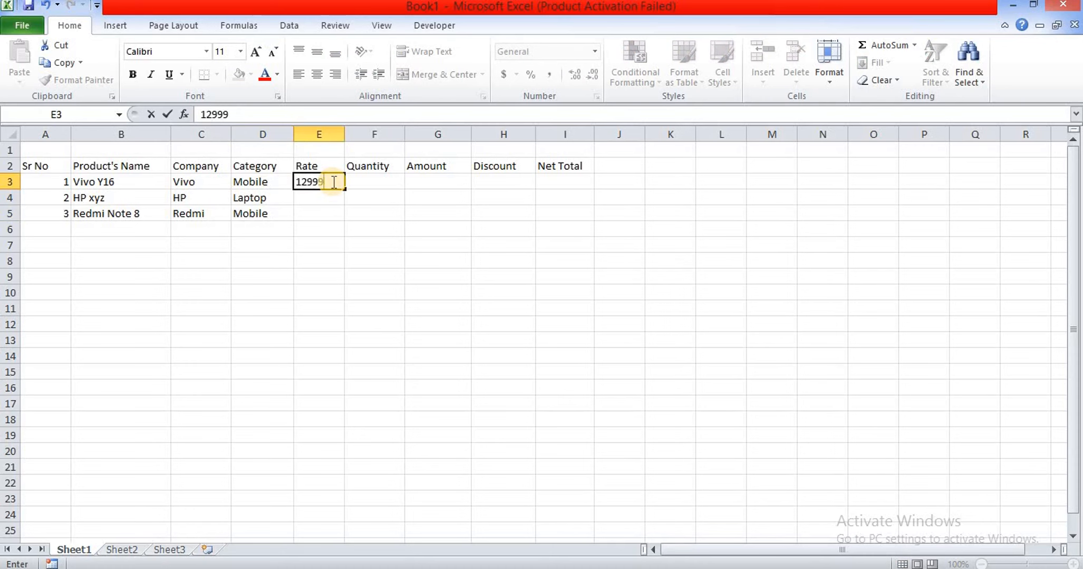
key("Return")
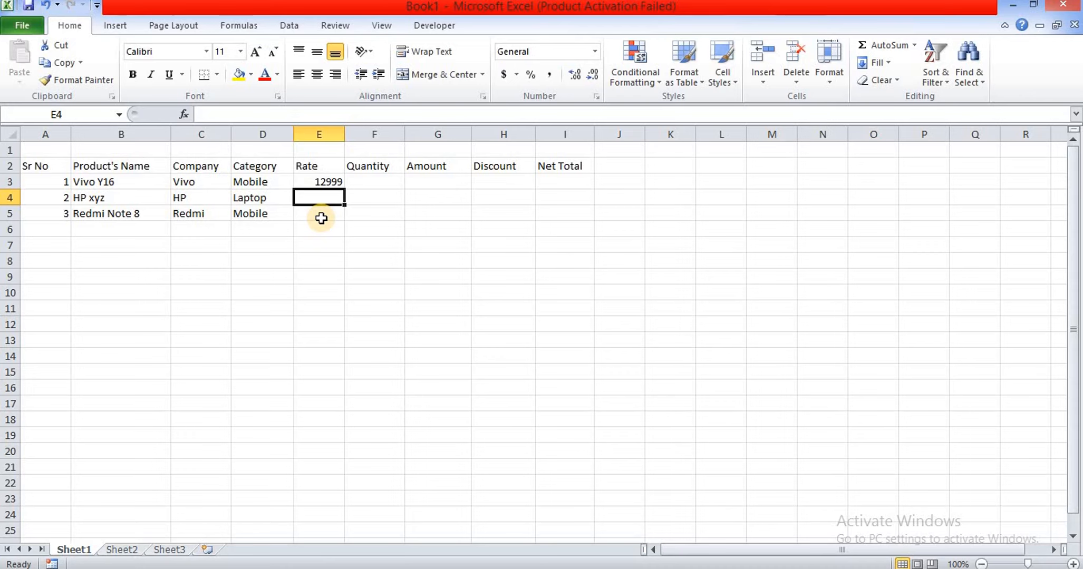
type("5")
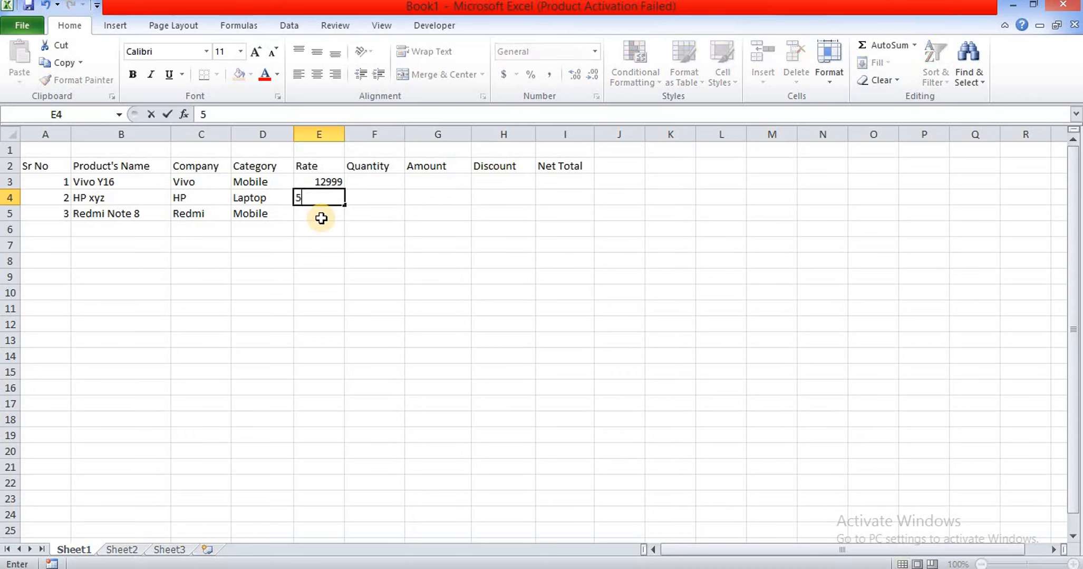
type("1400")
left_click(321, 218)
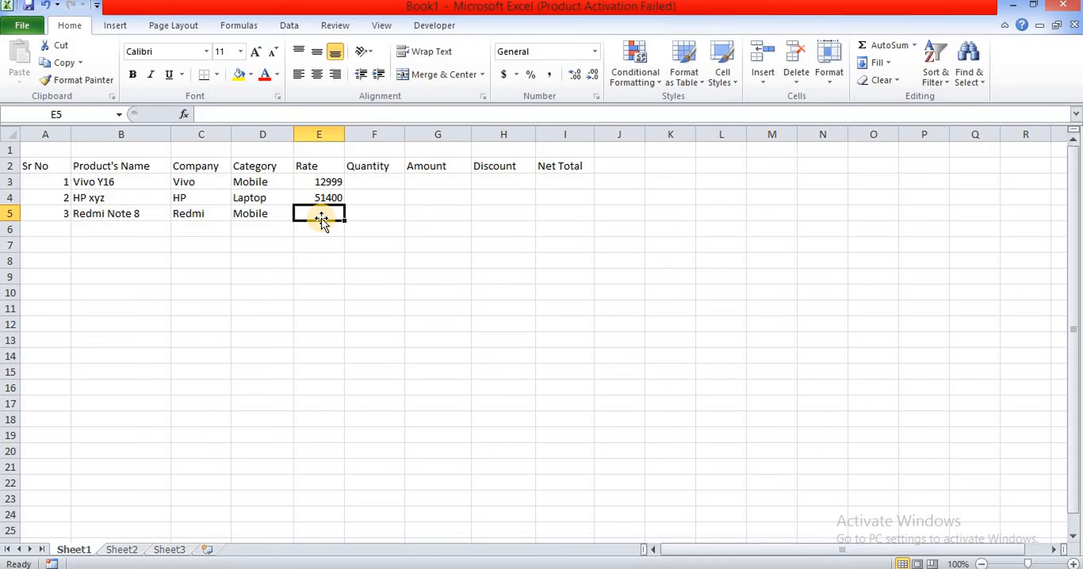
type("18500")
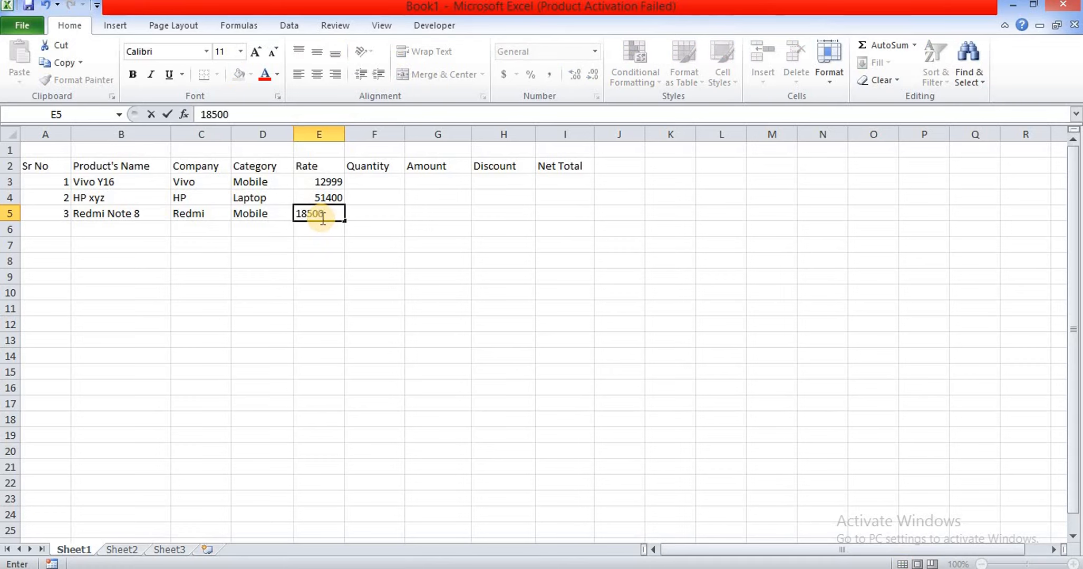
key("Return")
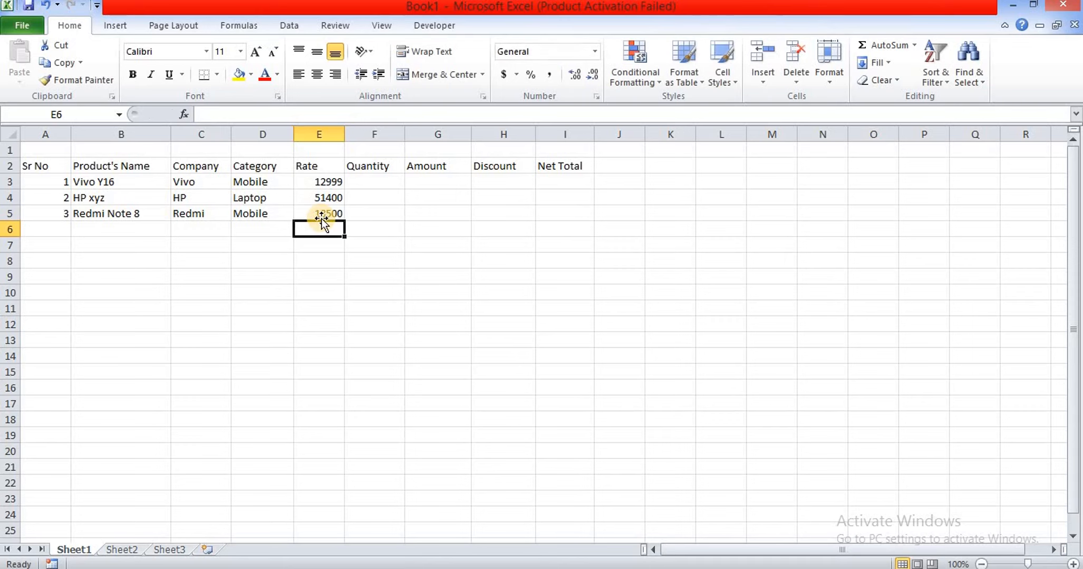
Fill the Quantity column with 4 in F3, 1 in F4 and 3 in F5
left_click(359, 185)
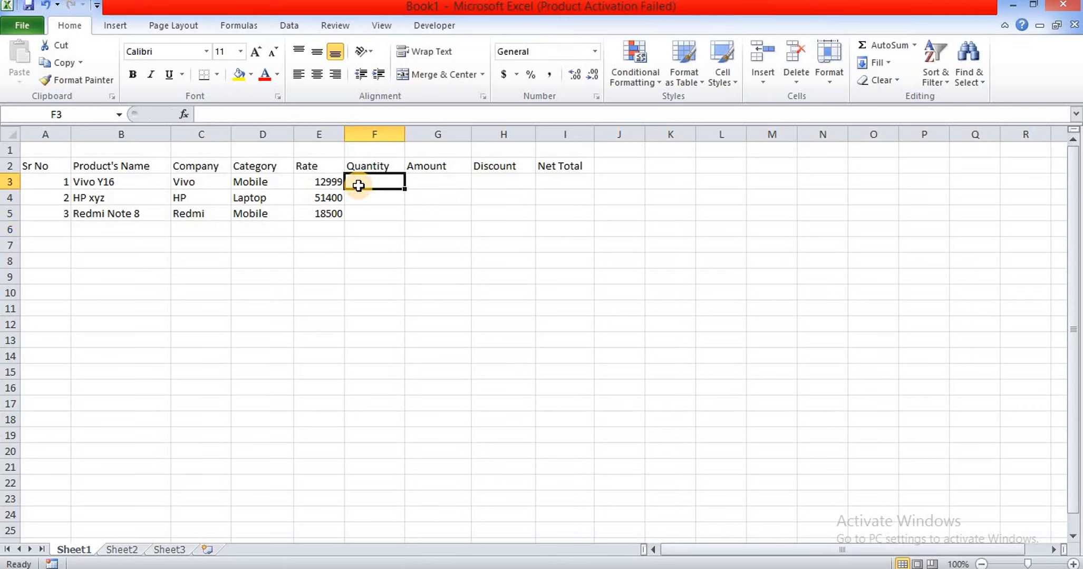
type("4")
key("Return")
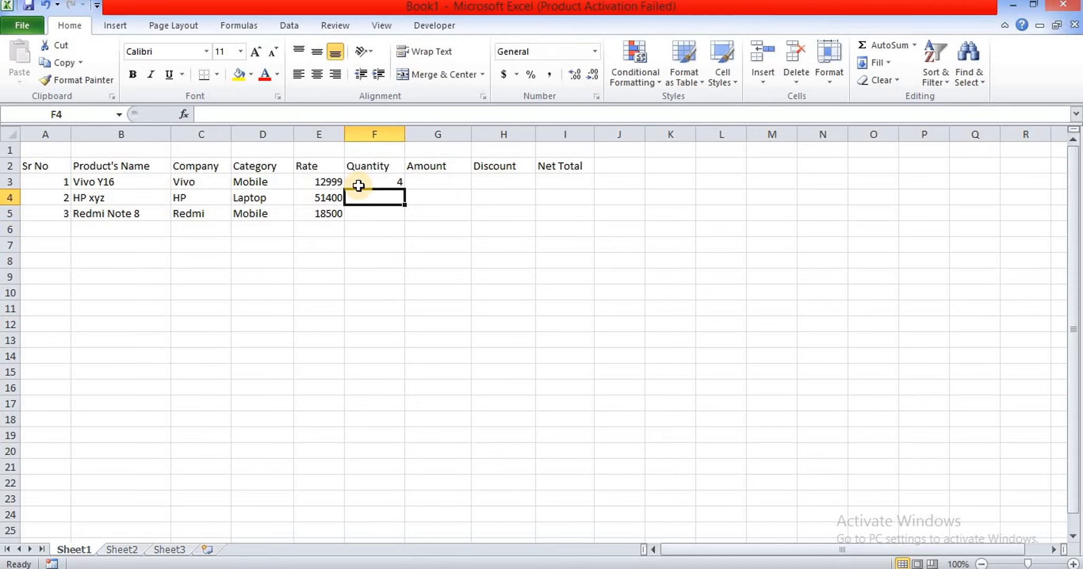
type("1")
key("Return")
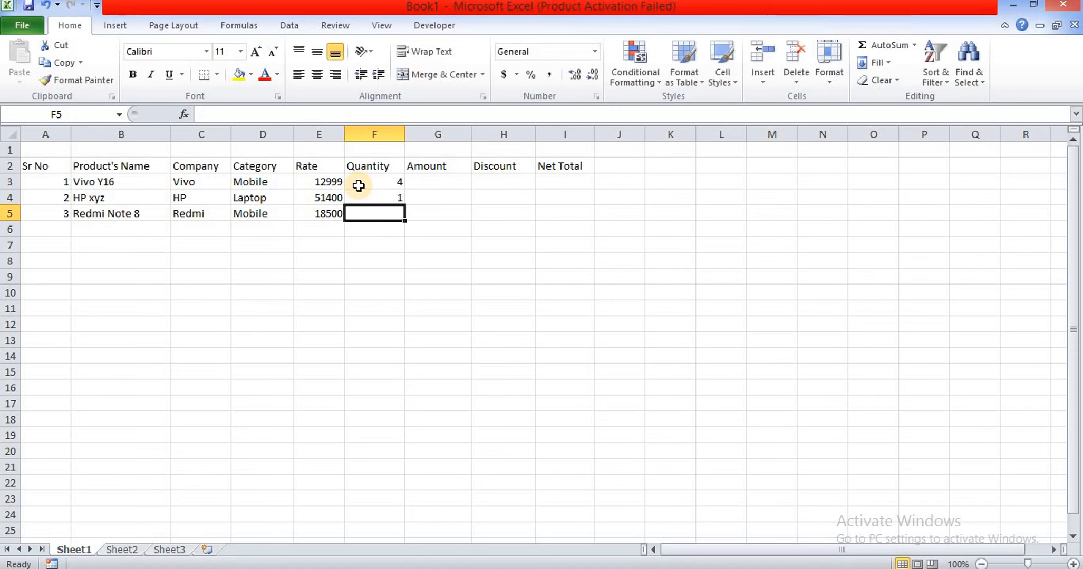
type("3")
key("Return")
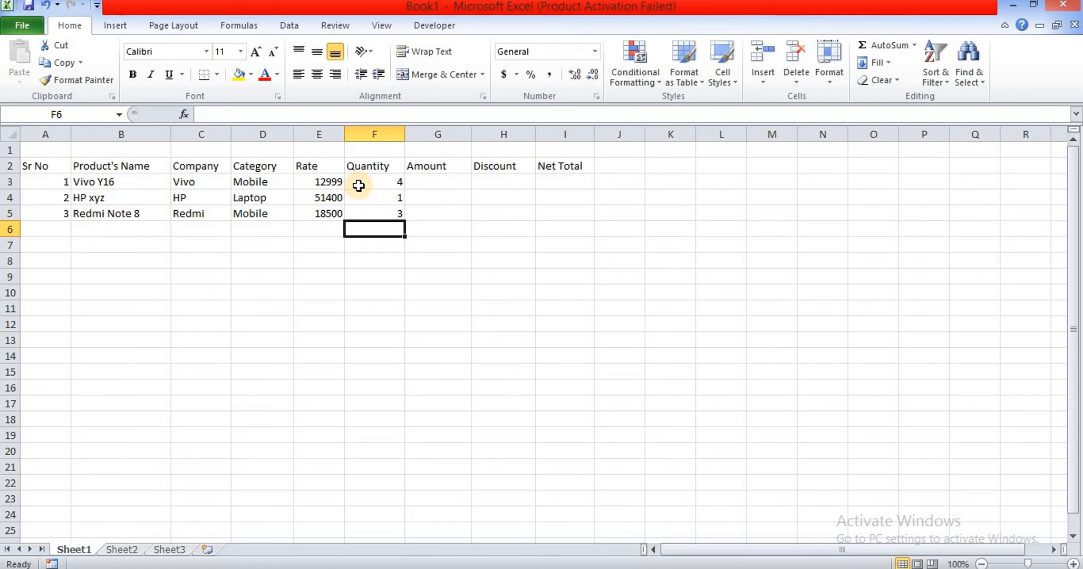
Calculate the Vivo Y16's amount in G3 by multiplying quantity by rate with =F3*E3
left_click(427, 183)
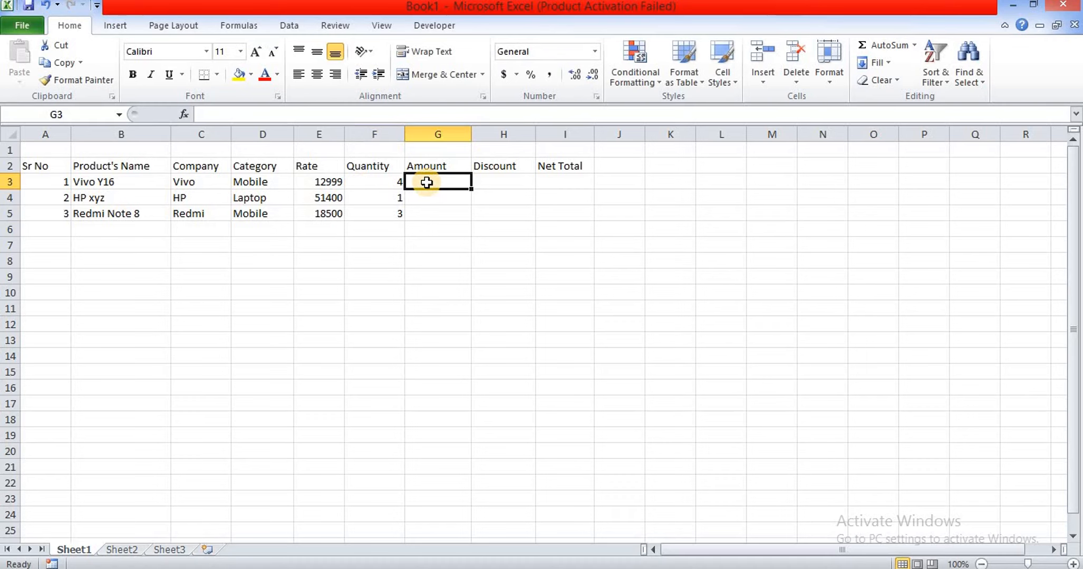
type("=")
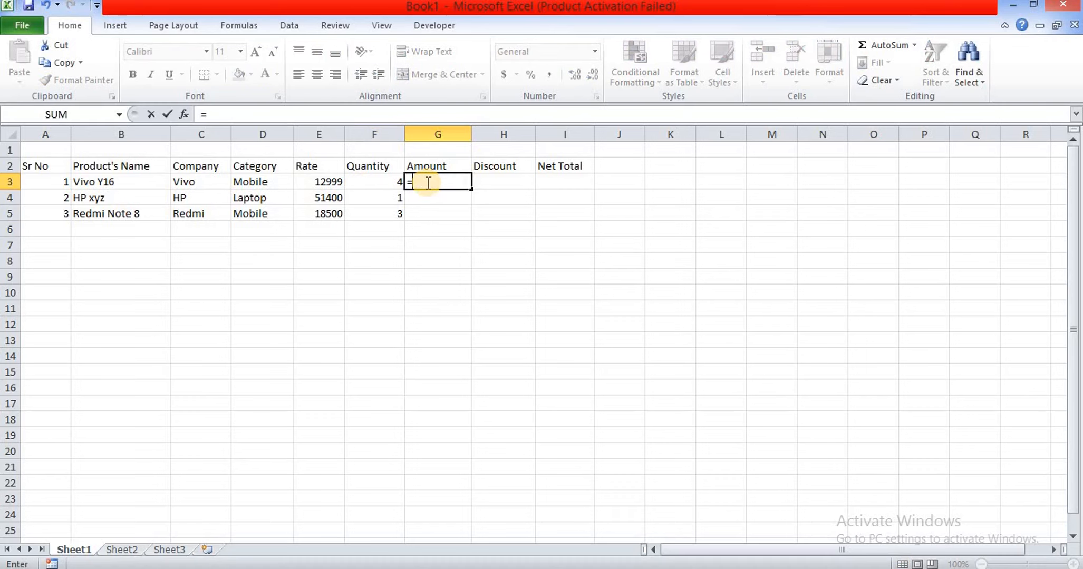
left_click(392, 182)
type("*")
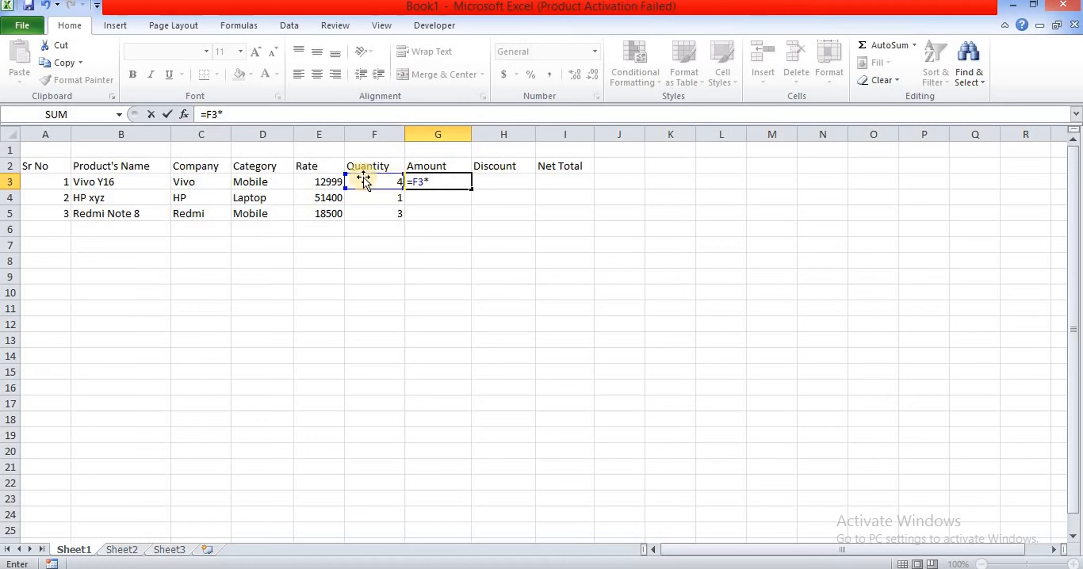
left_click(328, 181)
key("Return")
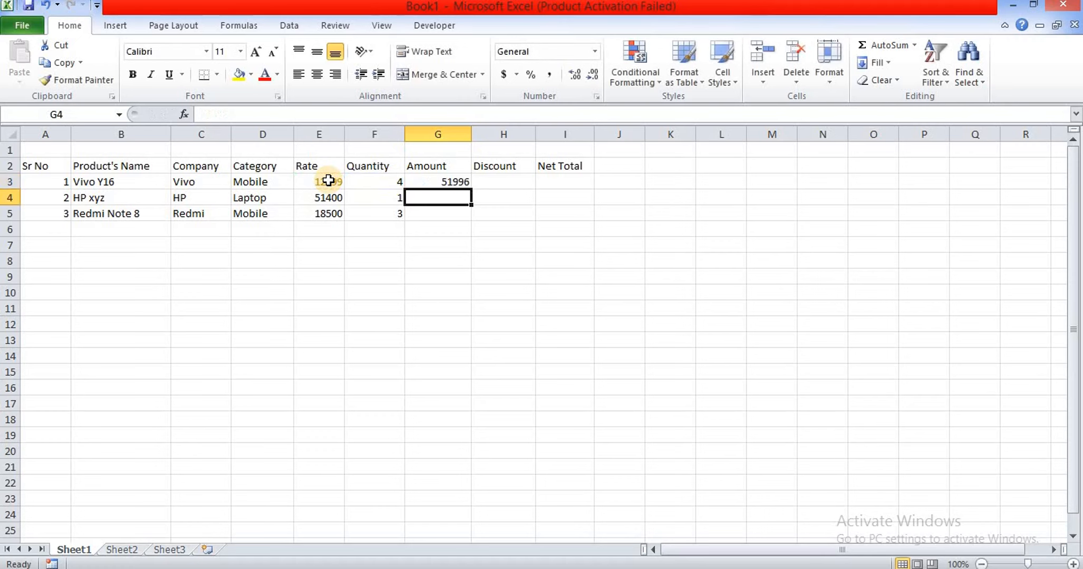
Calculate a 5% discount on the Vivo Y16's amount in H3 with =G3*5%
left_click(481, 181)
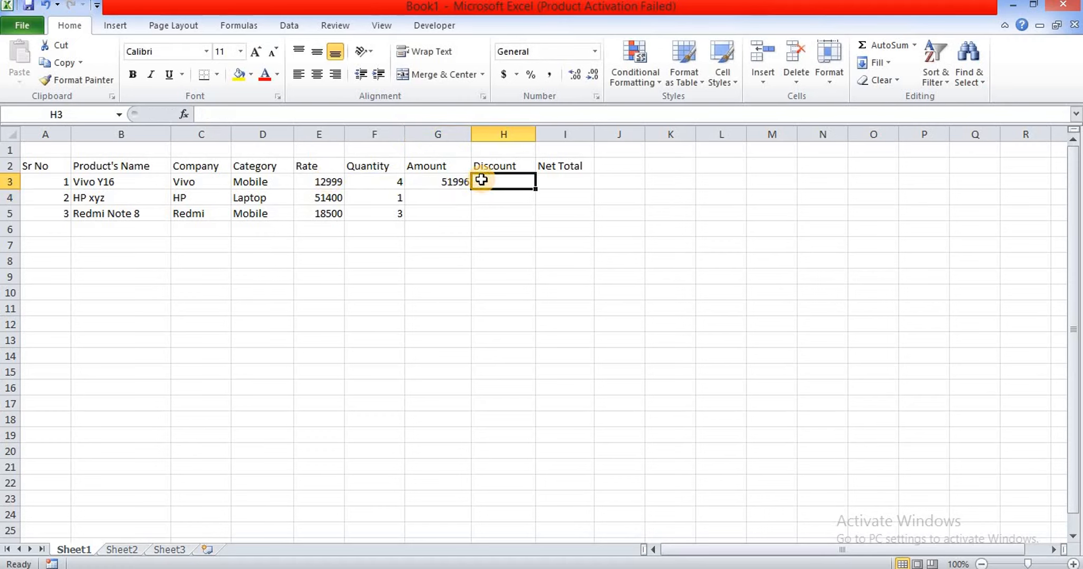
type("=")
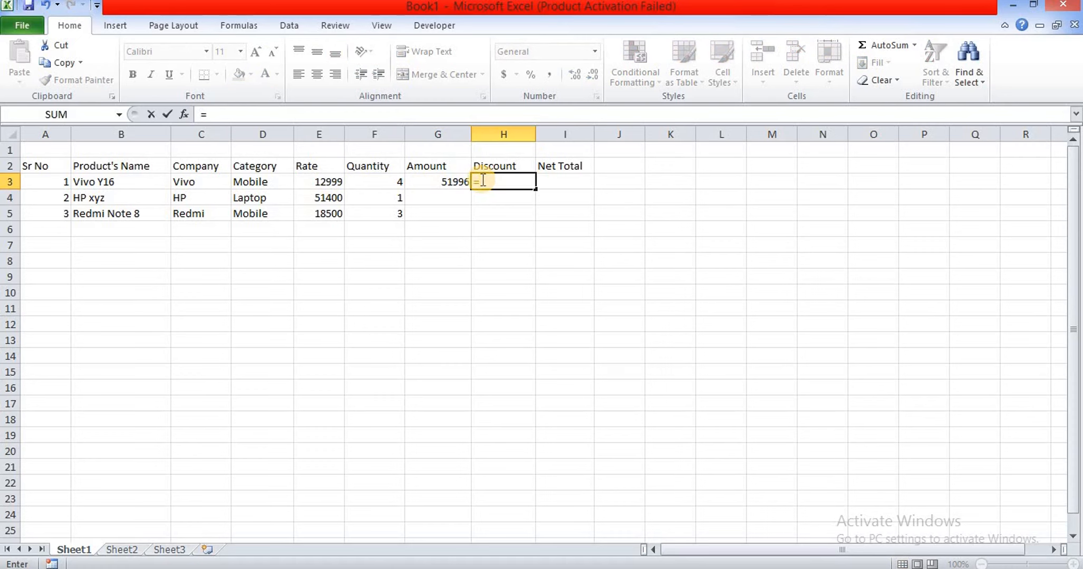
left_click(443, 181)
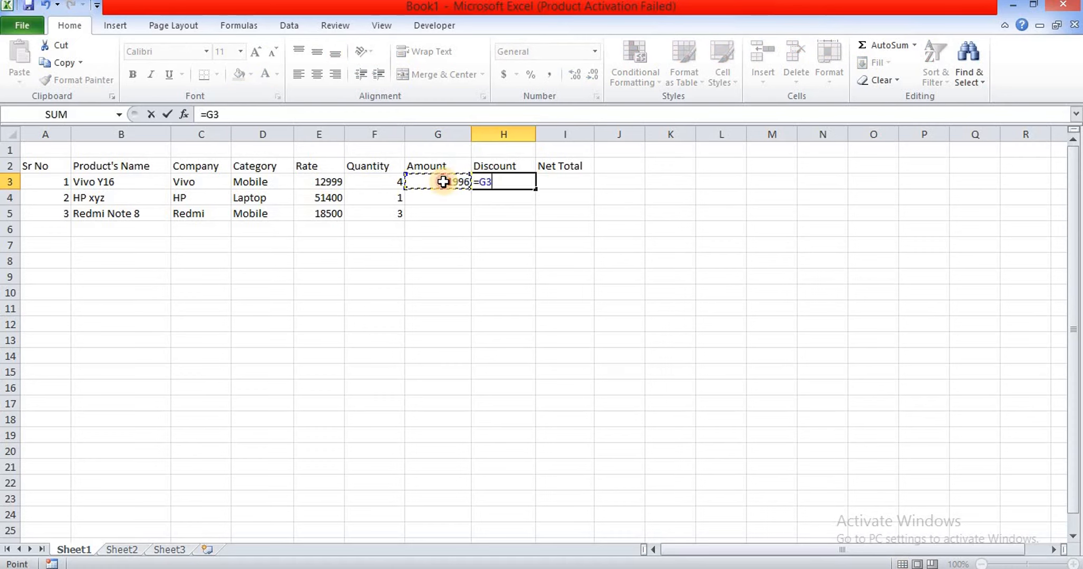
type("*")
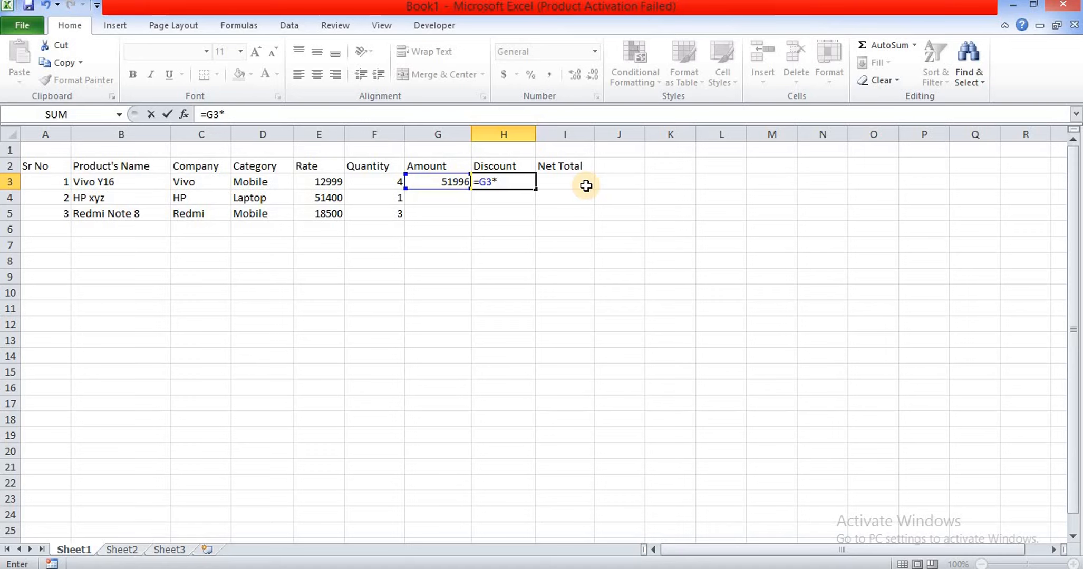
type("5%")
key("Return")
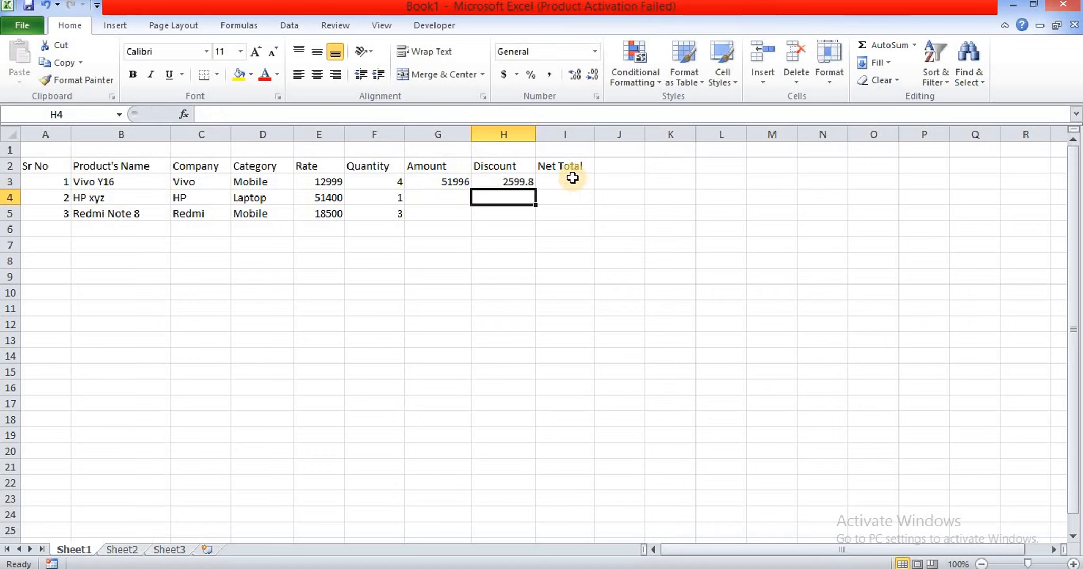
Calculate the Vivo Y16's net total in I3 by subtracting the discount from the amount with =G3-H3
left_click(570, 179)
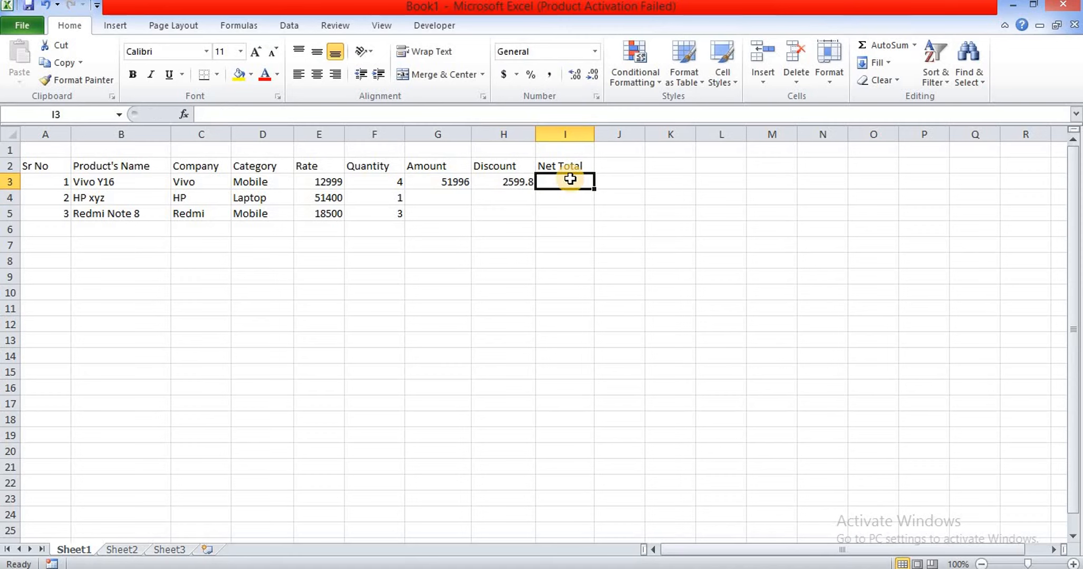
type("=")
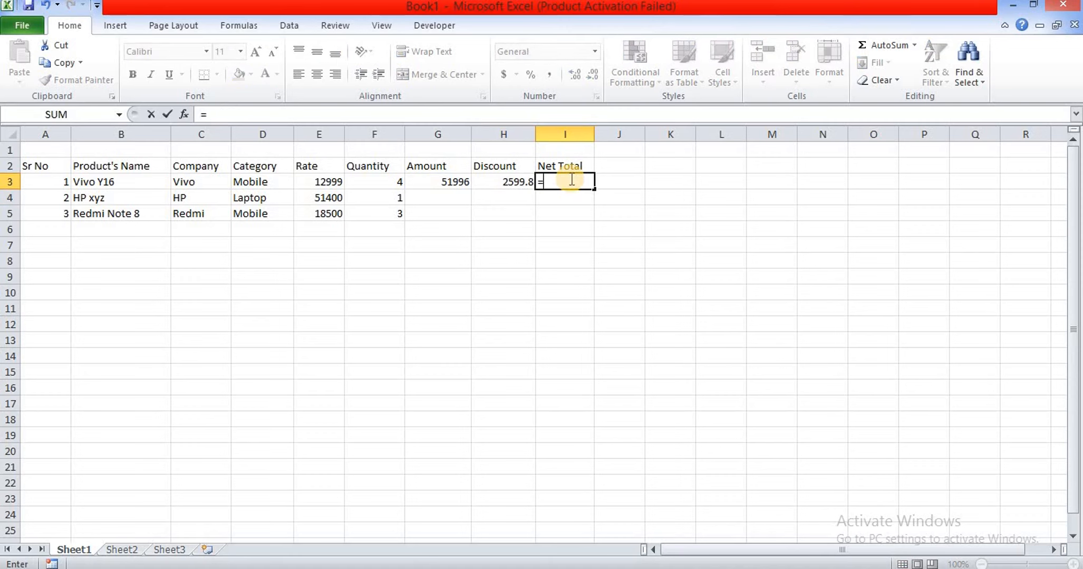
left_click(452, 182)
type("-")
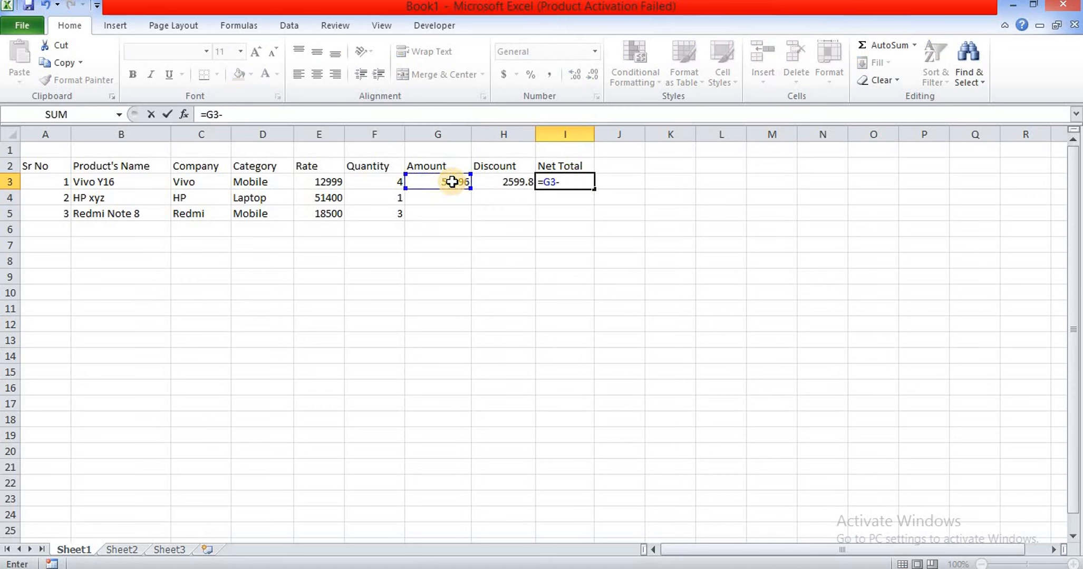
left_click(491, 182)
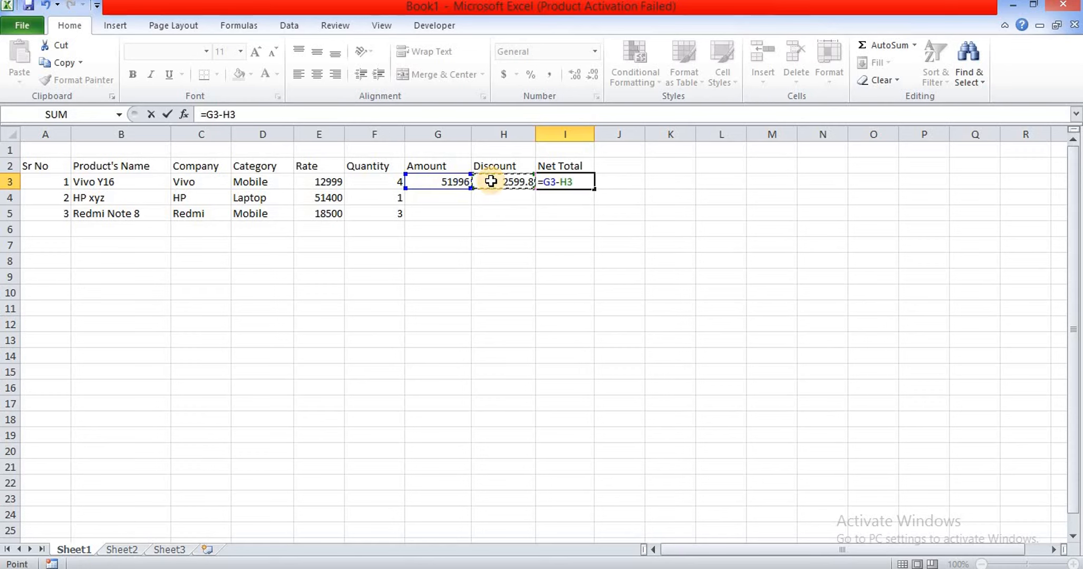
key("Return")
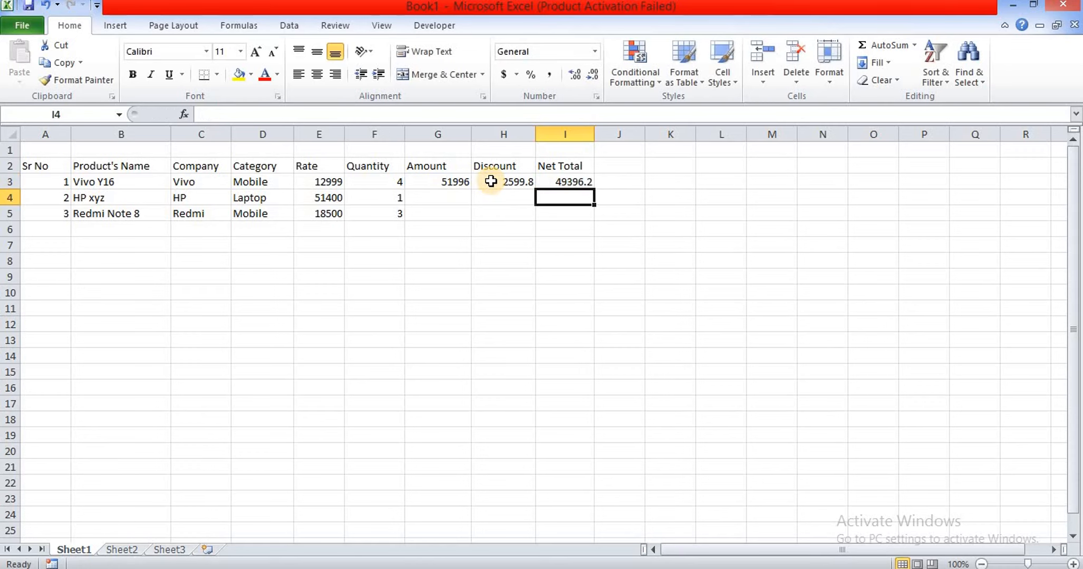
Copy the Amount, Discount and Net Total formulas from row 3 down through row 5
left_click(454, 182)
left_click_drag(470, 191, 470, 218)
left_click(482, 180)
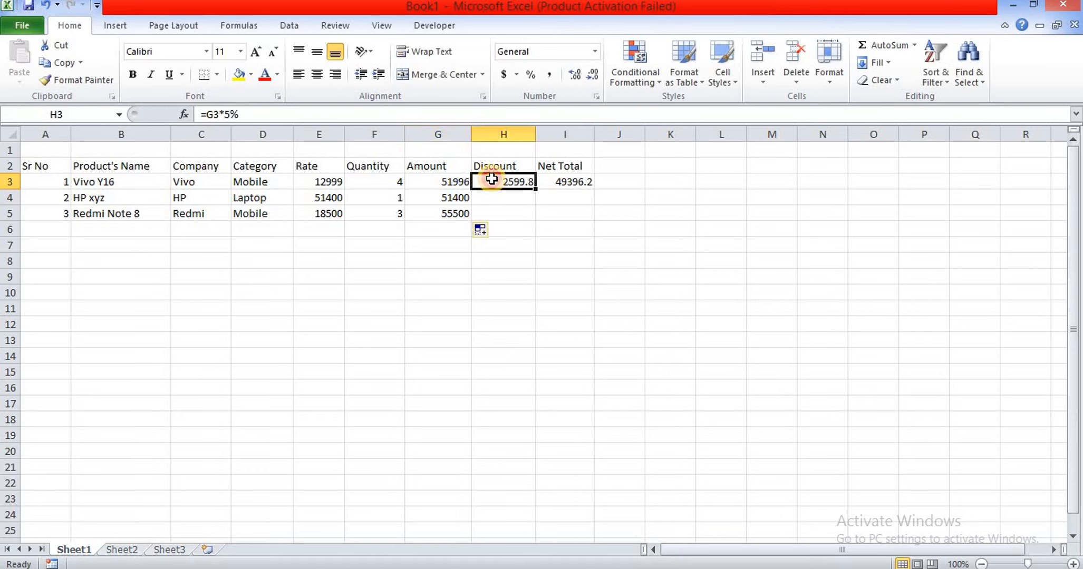
left_click_drag(535, 188, 535, 219)
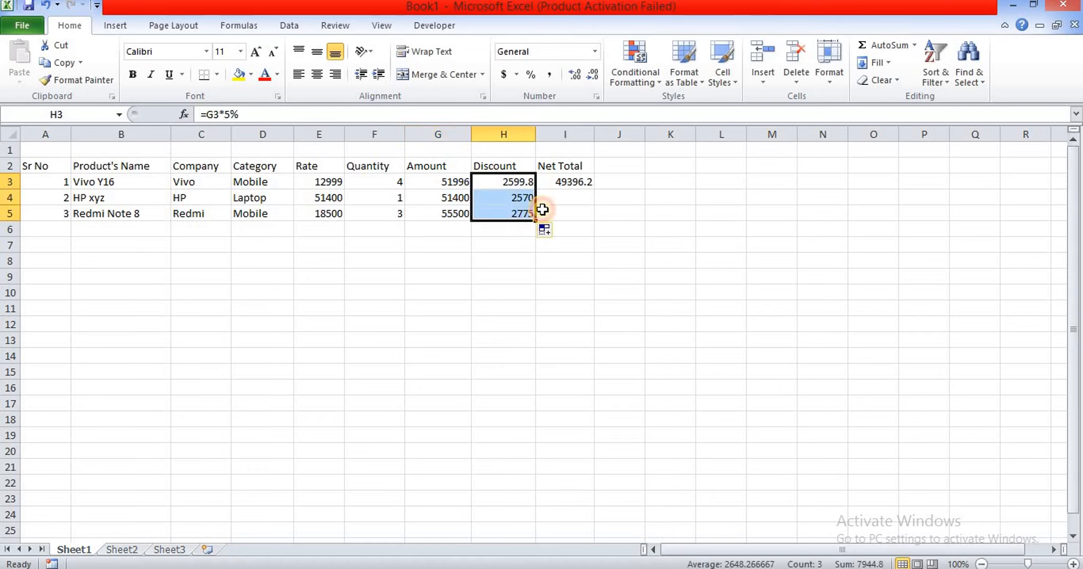
left_click(568, 184)
left_click_drag(595, 188, 590, 219)
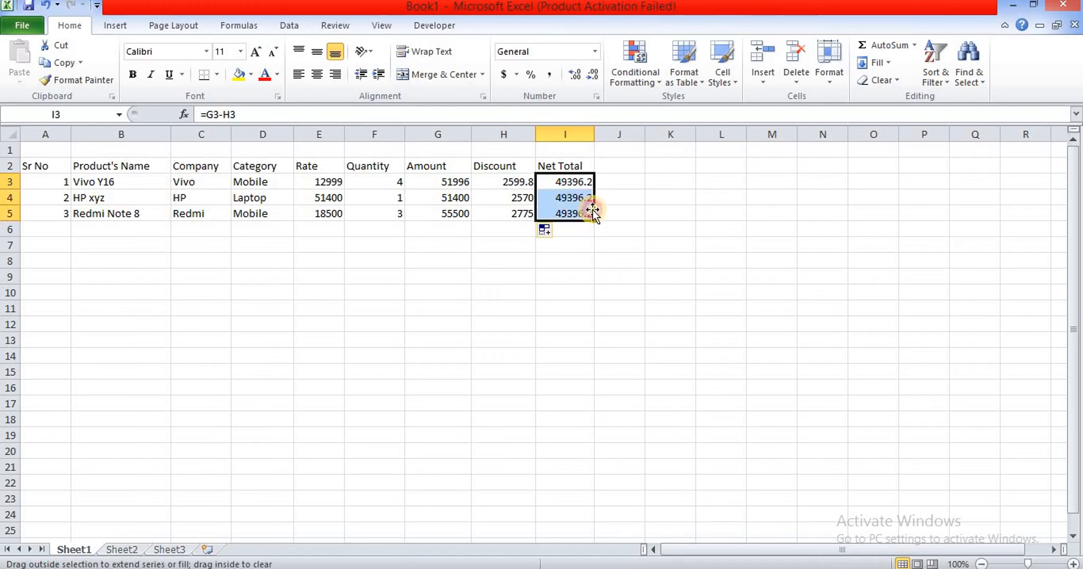
left_click(549, 295)
left_click(37, 166)
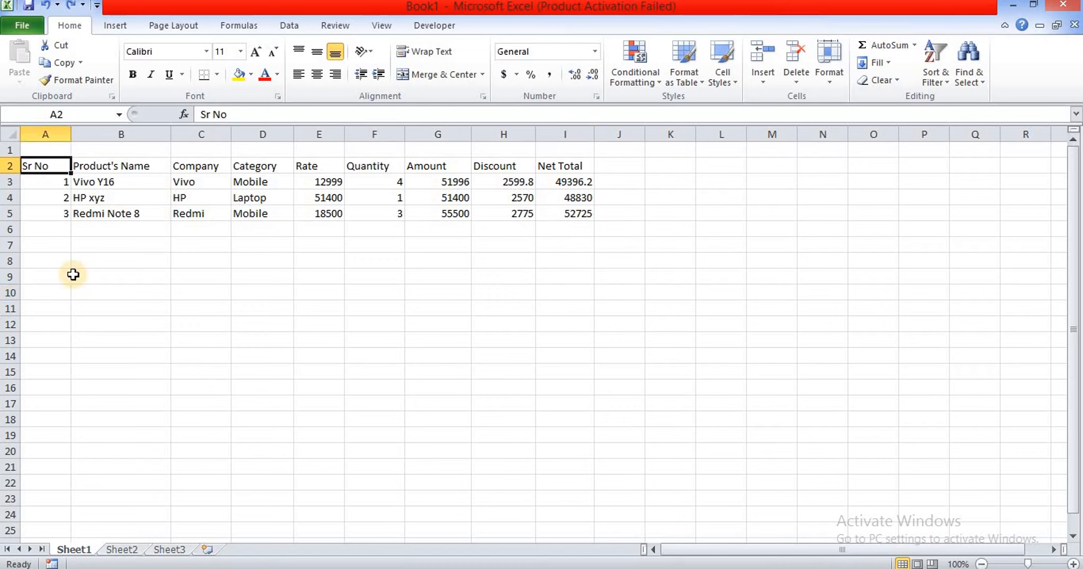
Total the three quantities in F10 with =SUBTOTAL(9,F3:F5), using function number 9 for SUM
left_click(391, 294)
type("=")
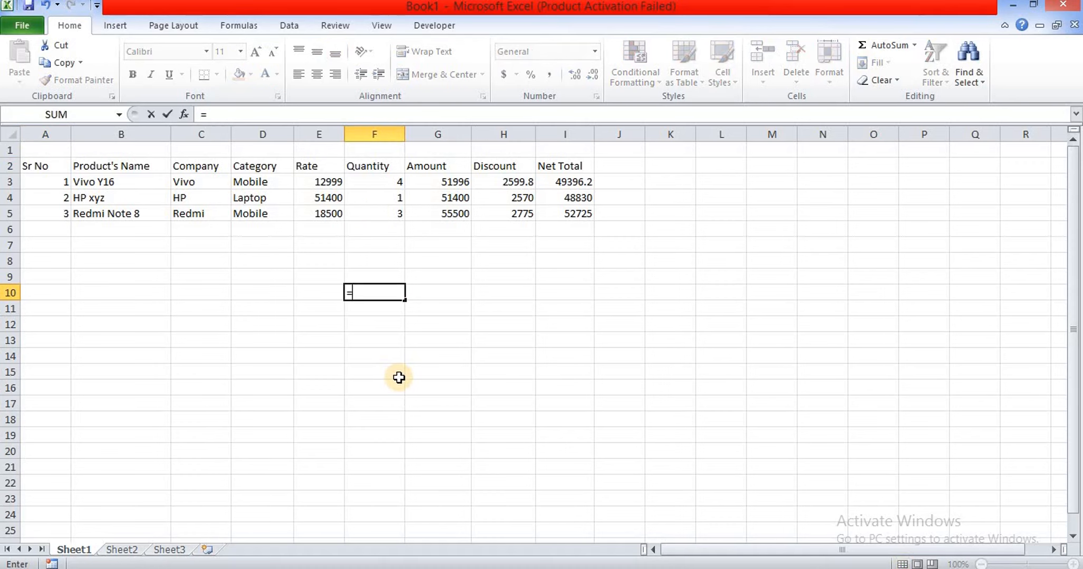
type("Sub")
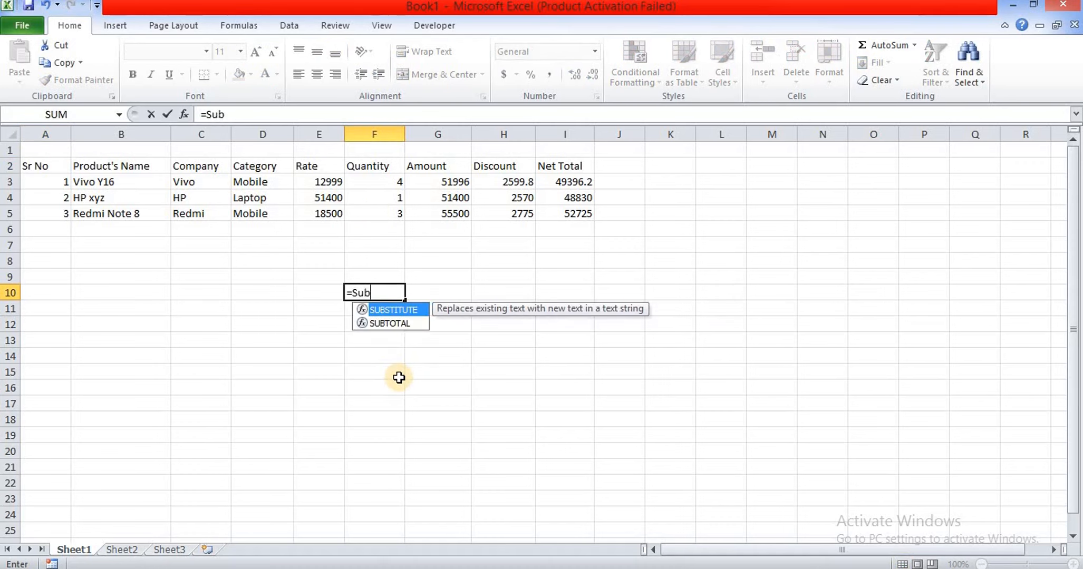
key("Down")
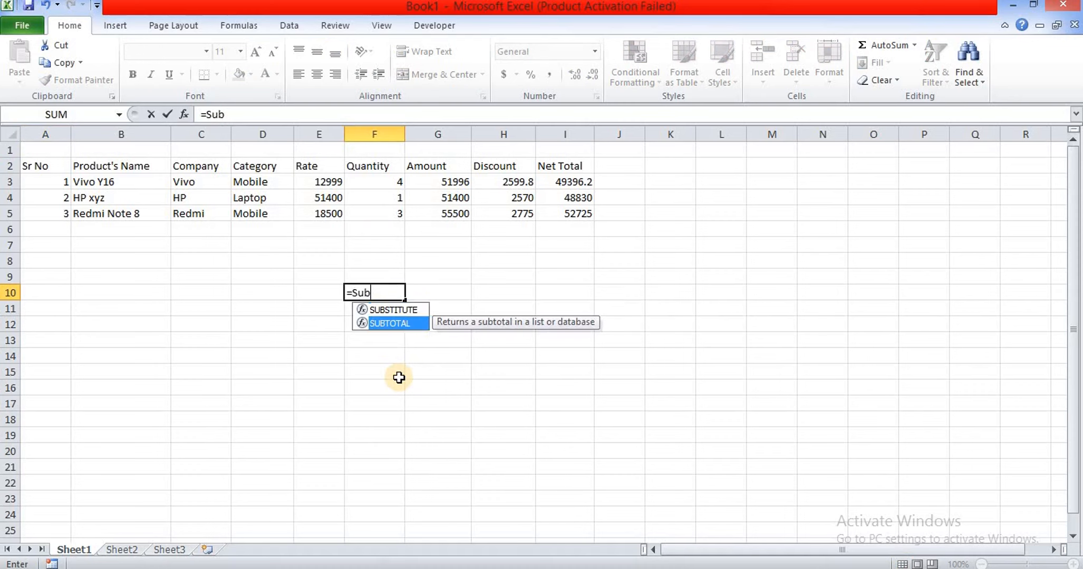
key("Tab")
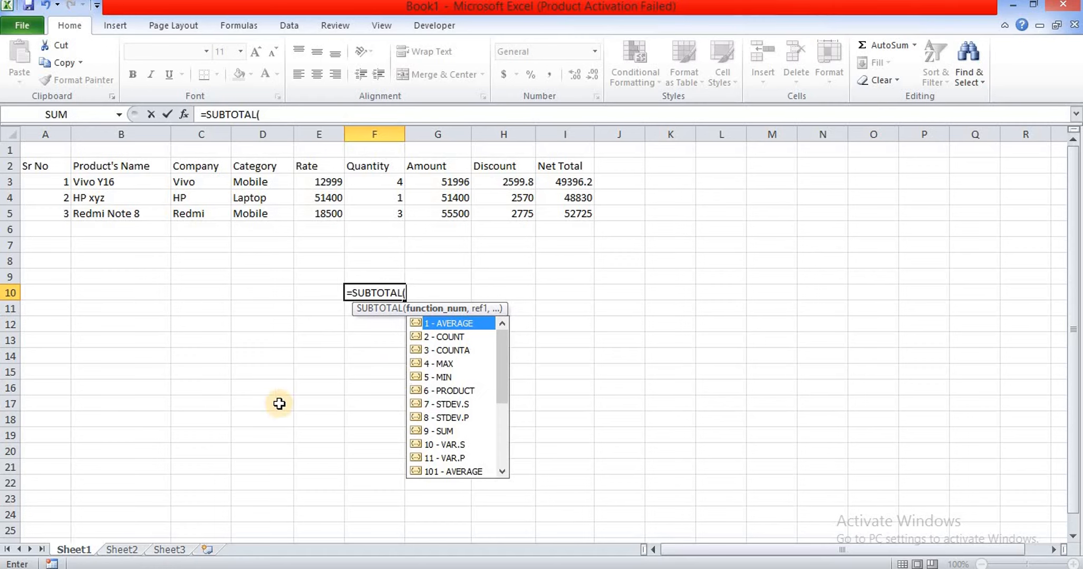
type("9,")
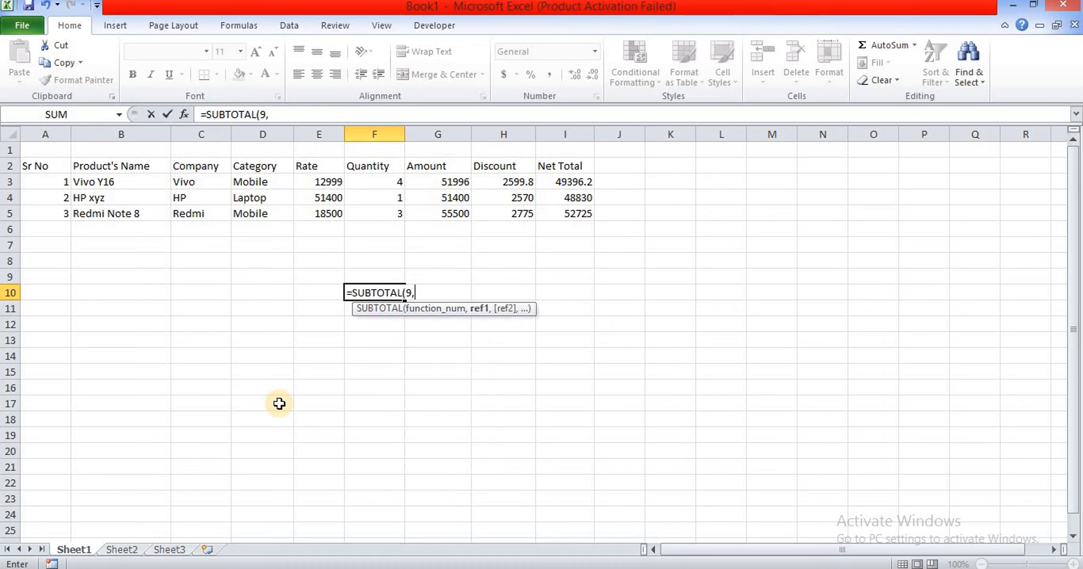
left_click_drag(371, 182, 377, 210)
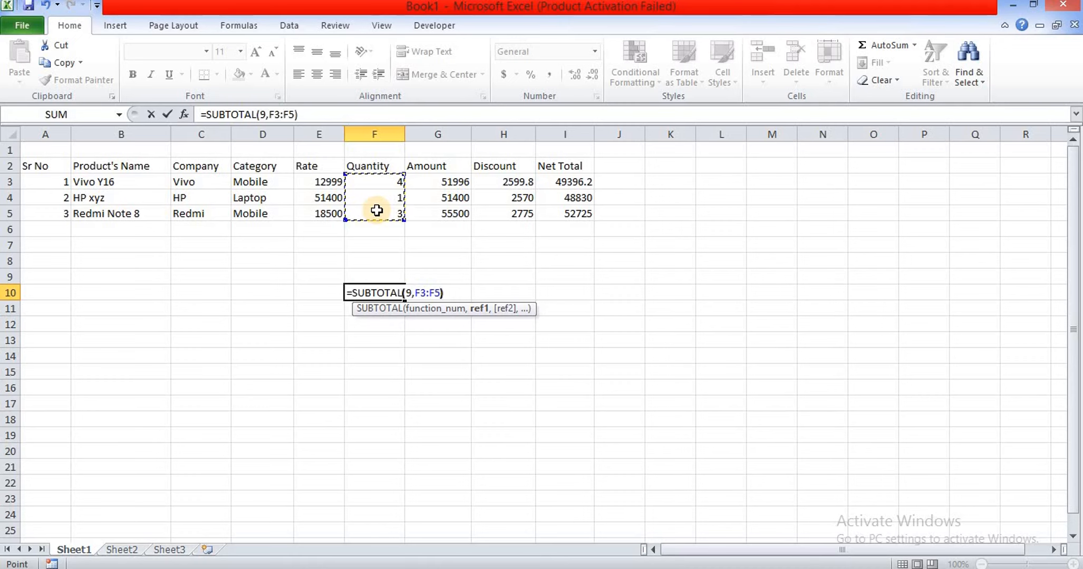
key("Return")
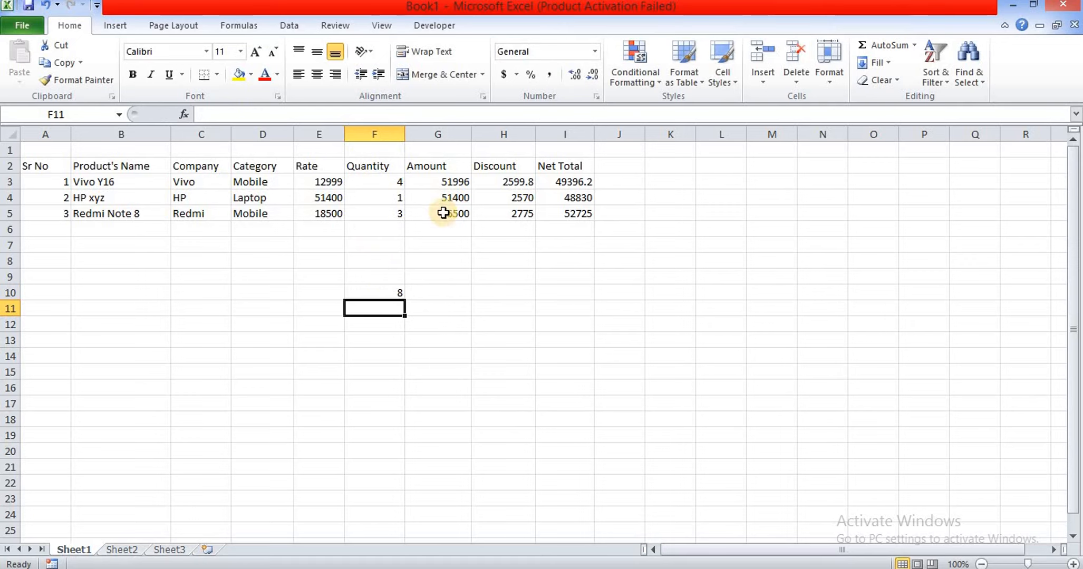
Copy the SUBTOTAL formula from F10 across to I10 to cover Amount, Discount and Net Total
left_click(444, 292)
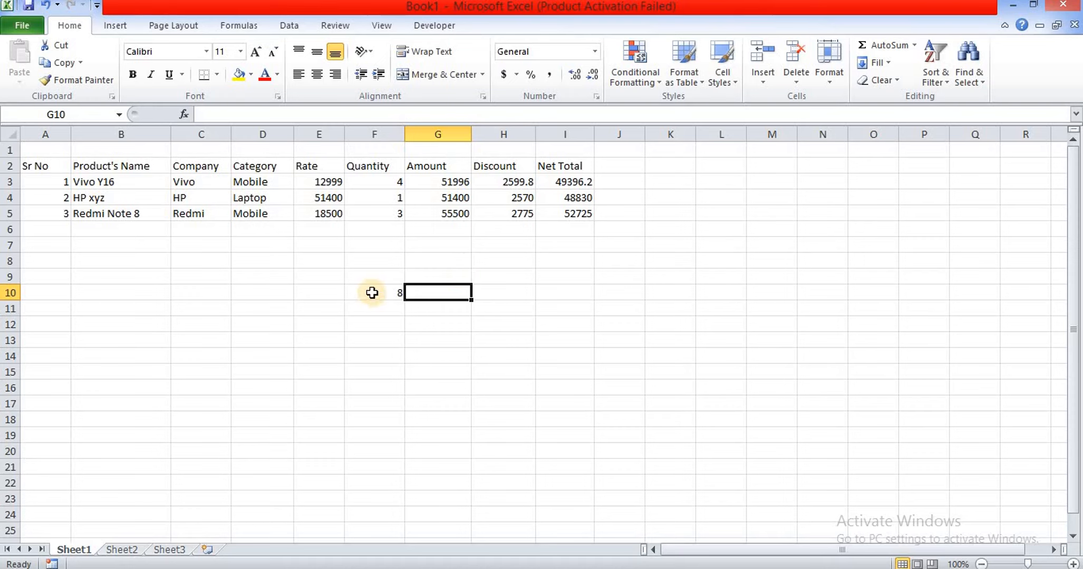
left_click(394, 300)
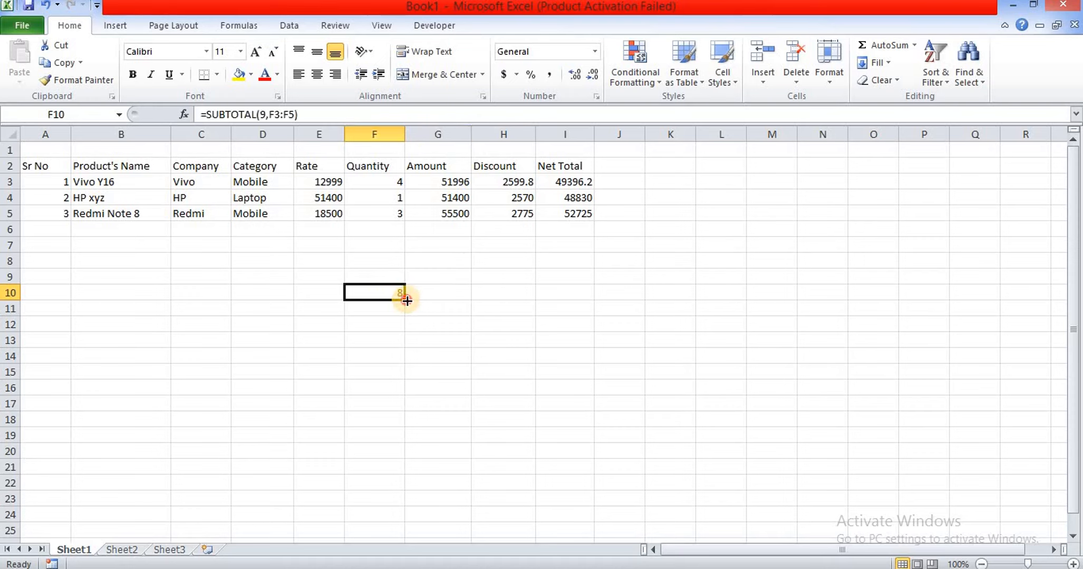
left_click_drag(406, 300, 565, 291)
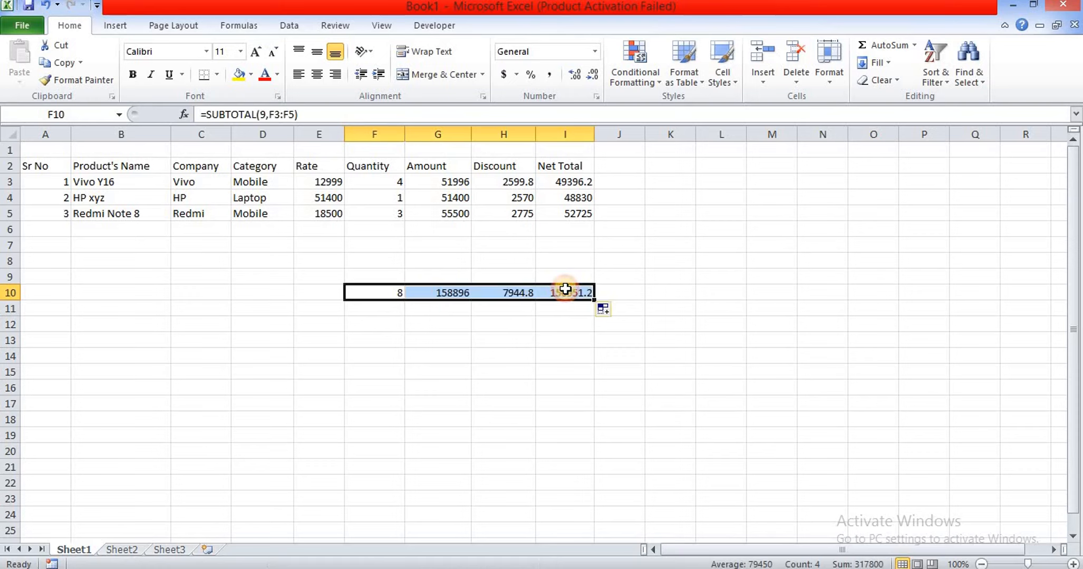
left_click(578, 353)
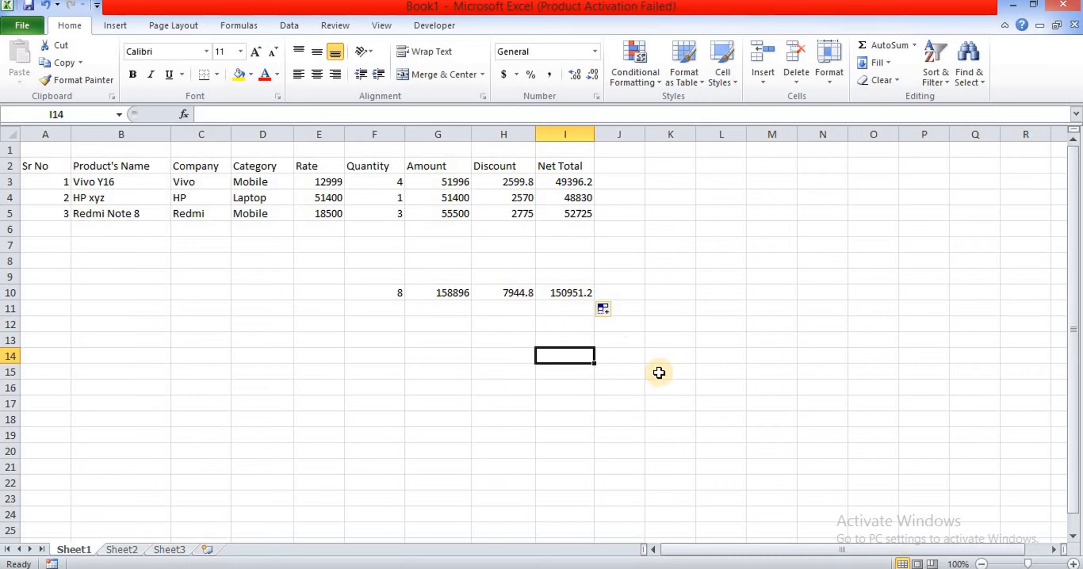
Add up the Net Total column in L4 with the regular formula =SUM(I3:I5)
left_click(756, 228)
left_click(716, 291)
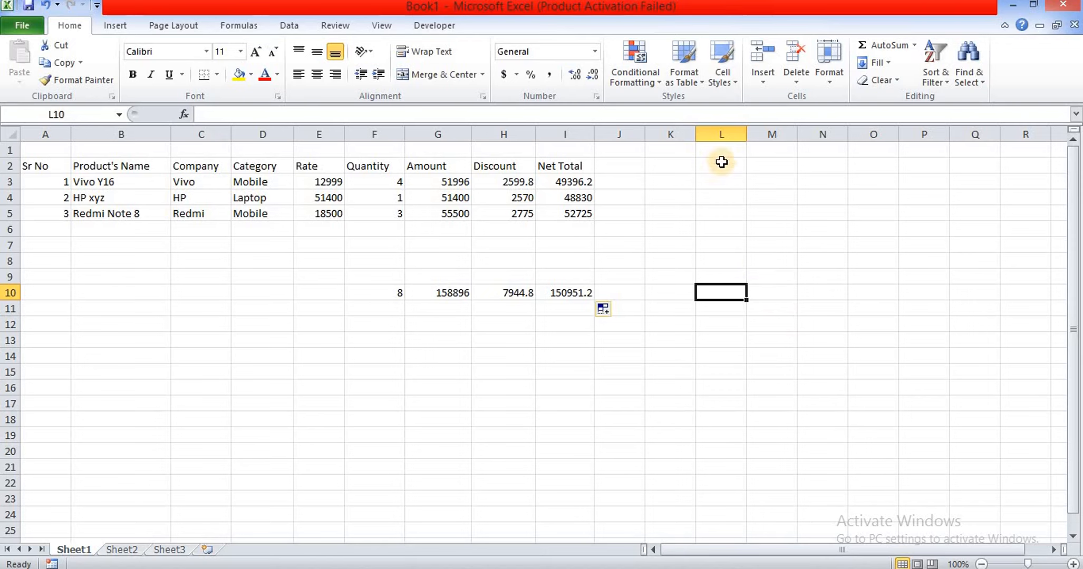
left_click(743, 198)
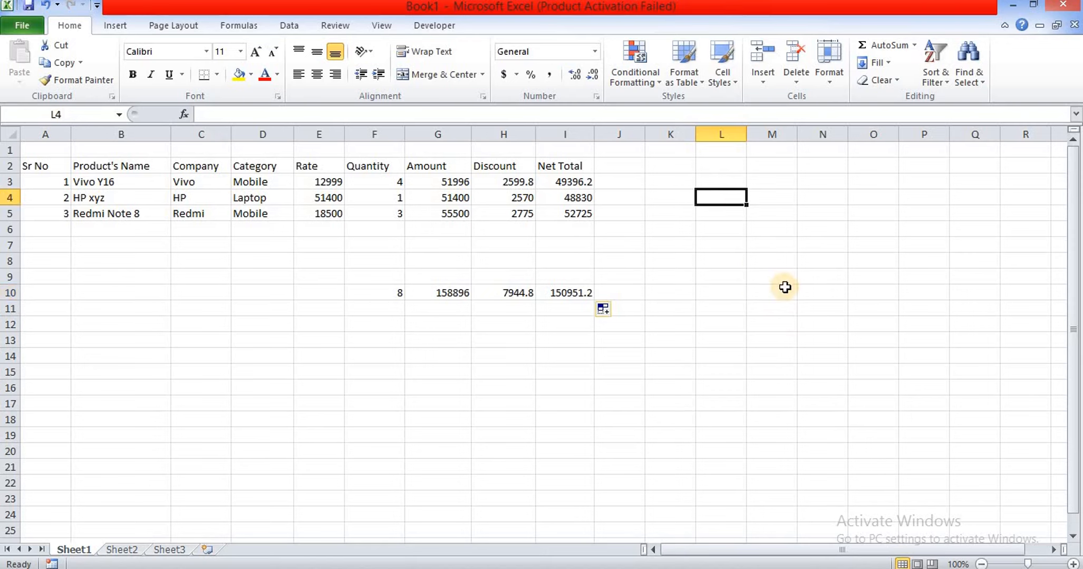
type("=")
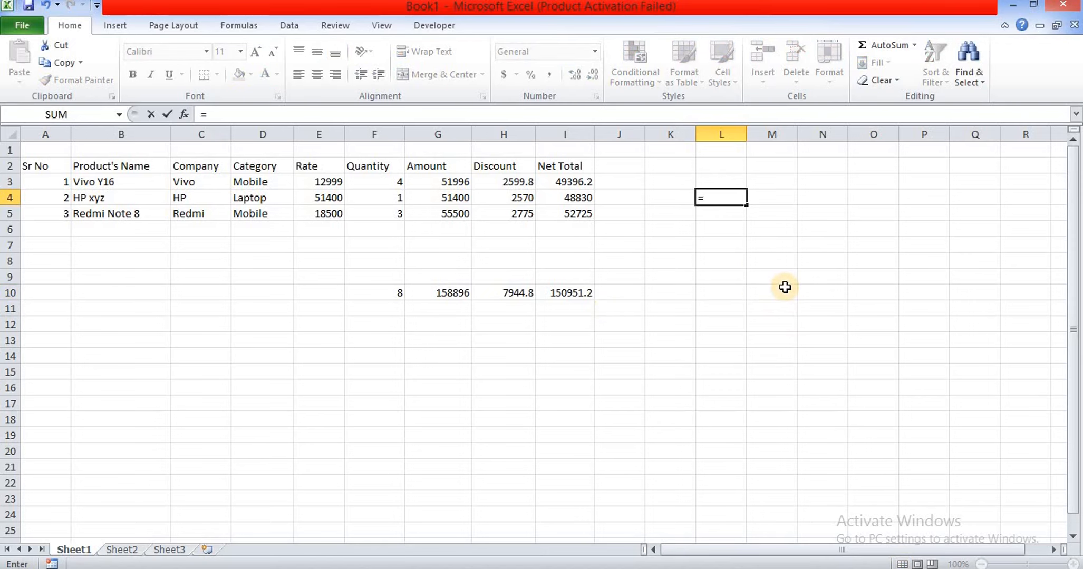
type("sum")
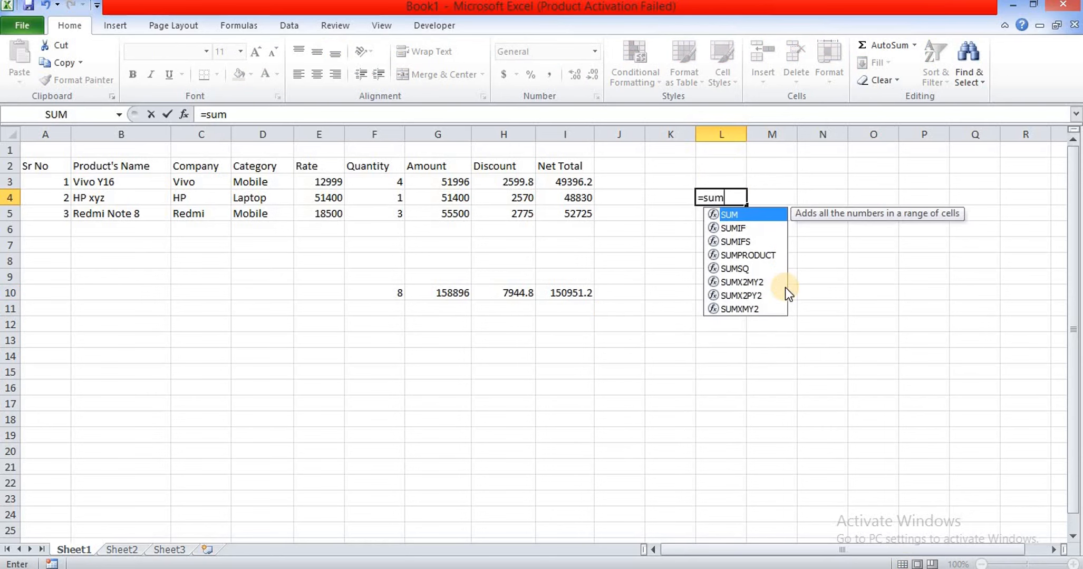
type("(")
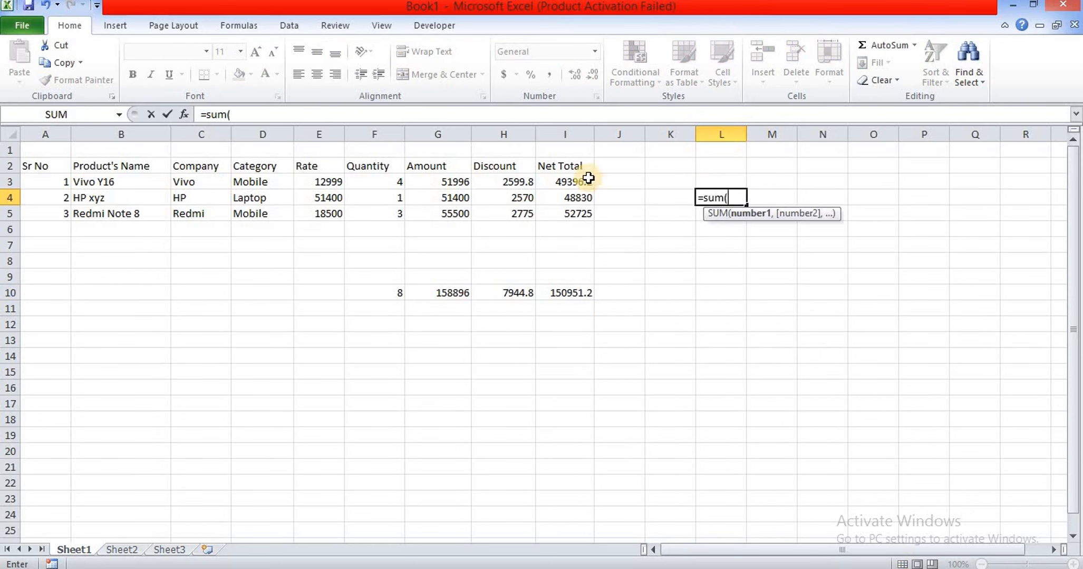
left_click_drag(588, 178, 584, 208)
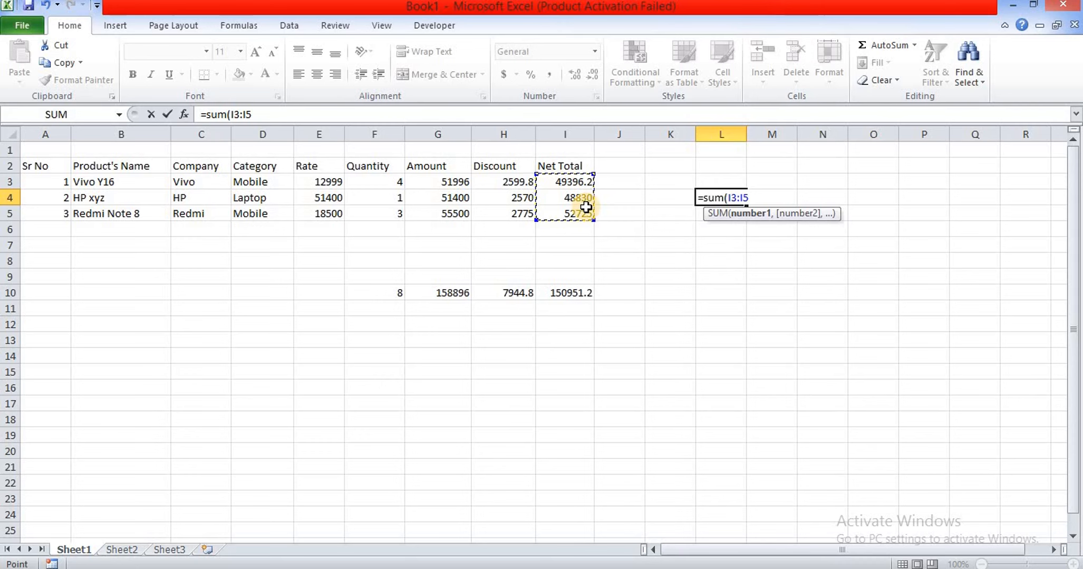
type(")")
key("Return")
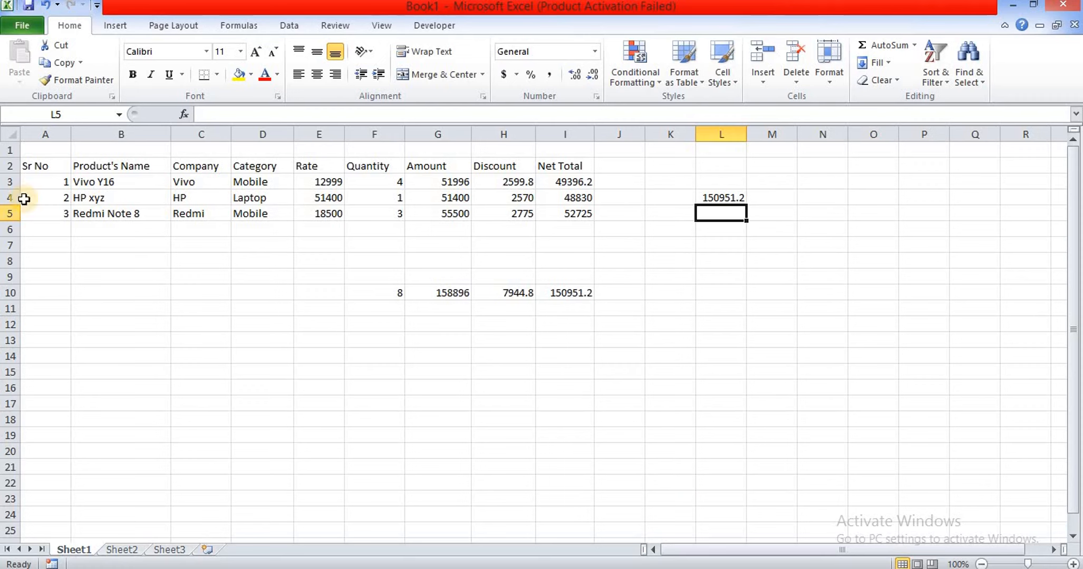
left_click_drag(65, 162, 560, 220)
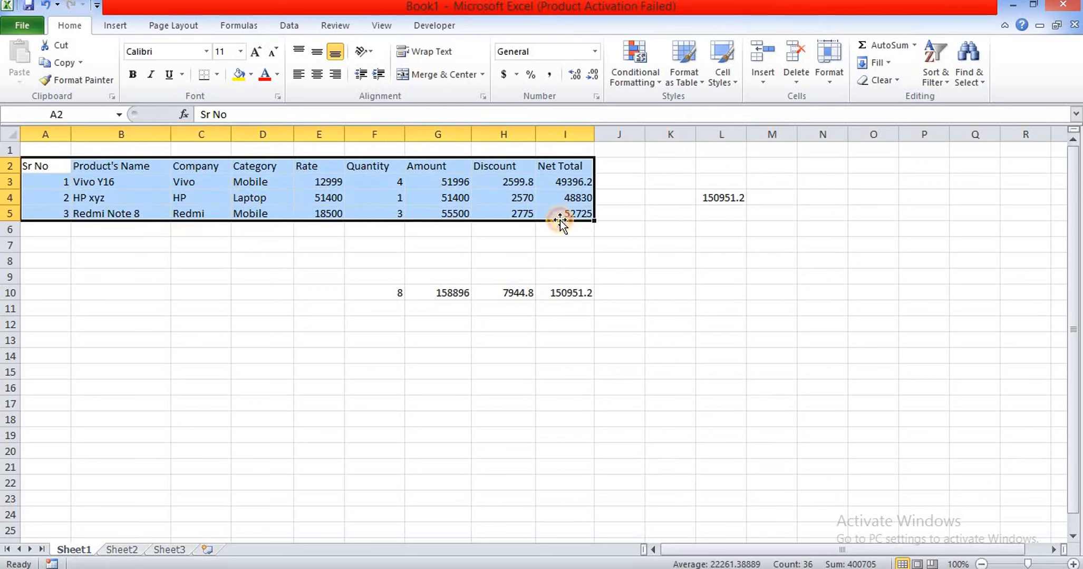
left_click(295, 25)
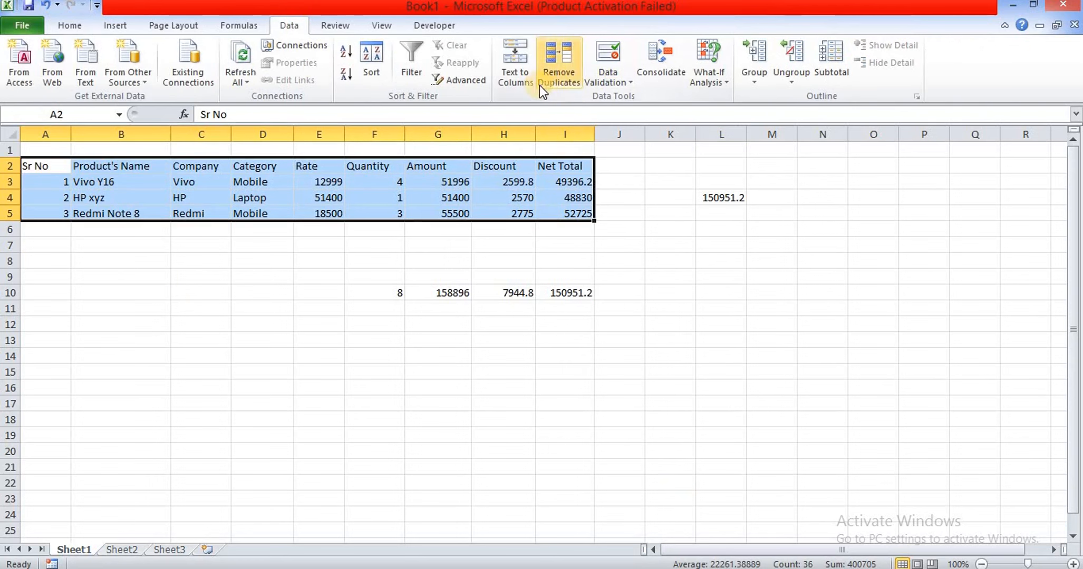
left_click(414, 63)
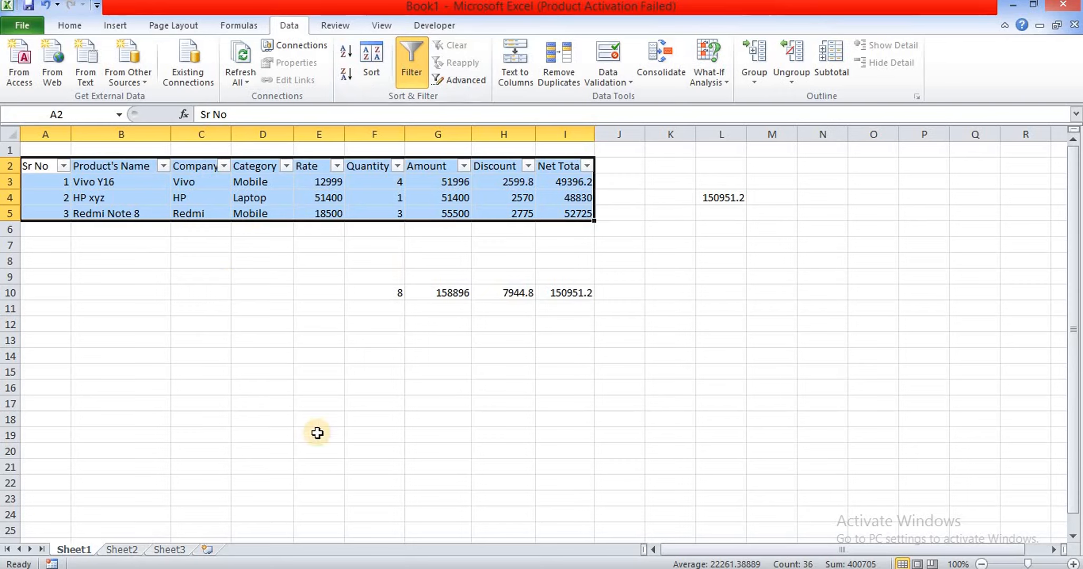
left_click(405, 59)
left_click(261, 271)
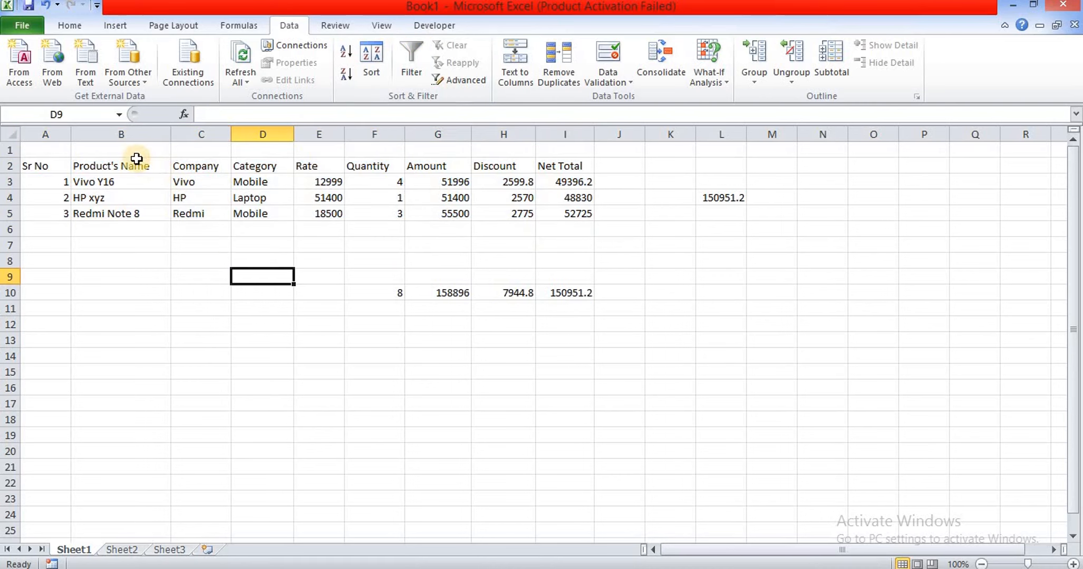
Add filters to only the Product's Name, Company and Category columns, covering B2:D5
left_click_drag(151, 169, 248, 216)
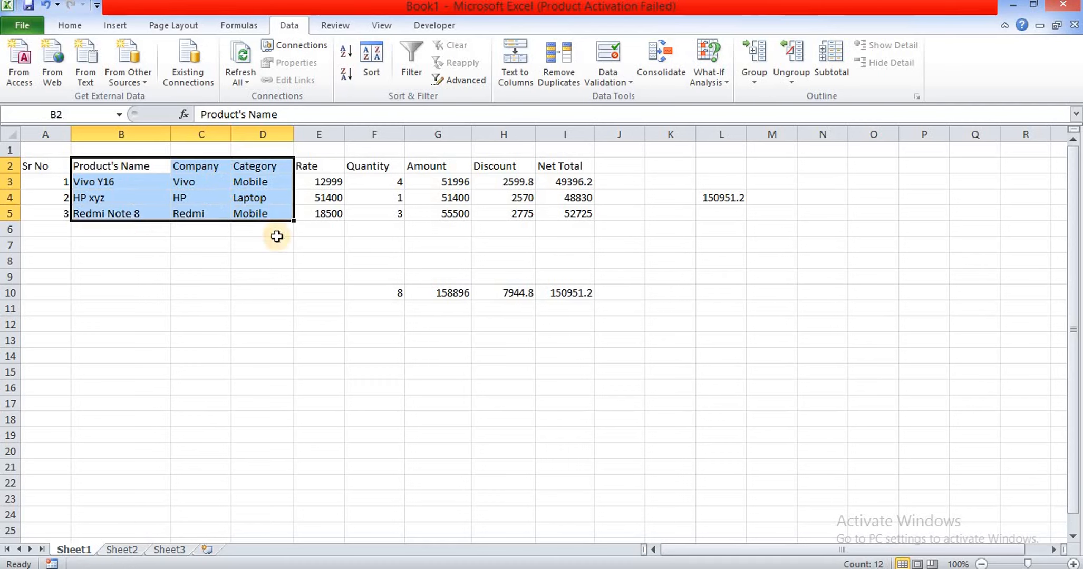
left_click(425, 55)
left_click(316, 388)
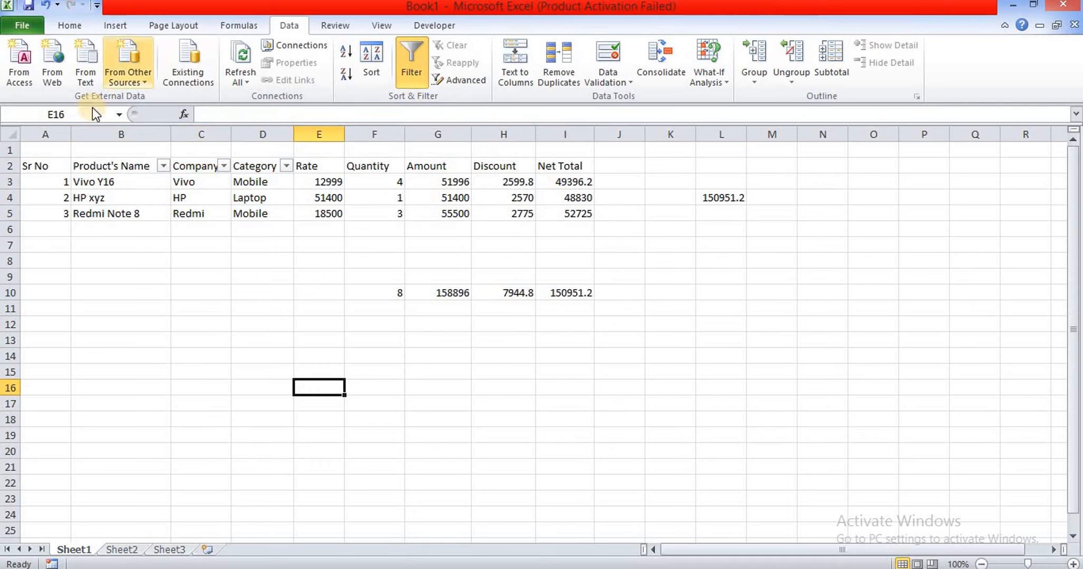
Filter the Company column to show only Redmi and Vivo, leaving out HP
left_click(223, 166)
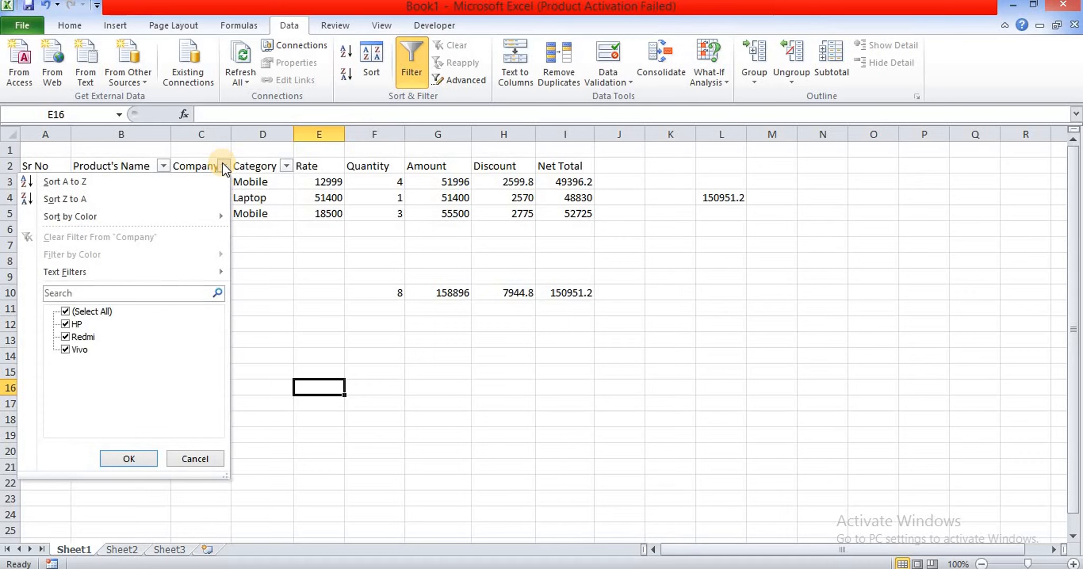
left_click(67, 310)
left_click(68, 336)
left_click(128, 459)
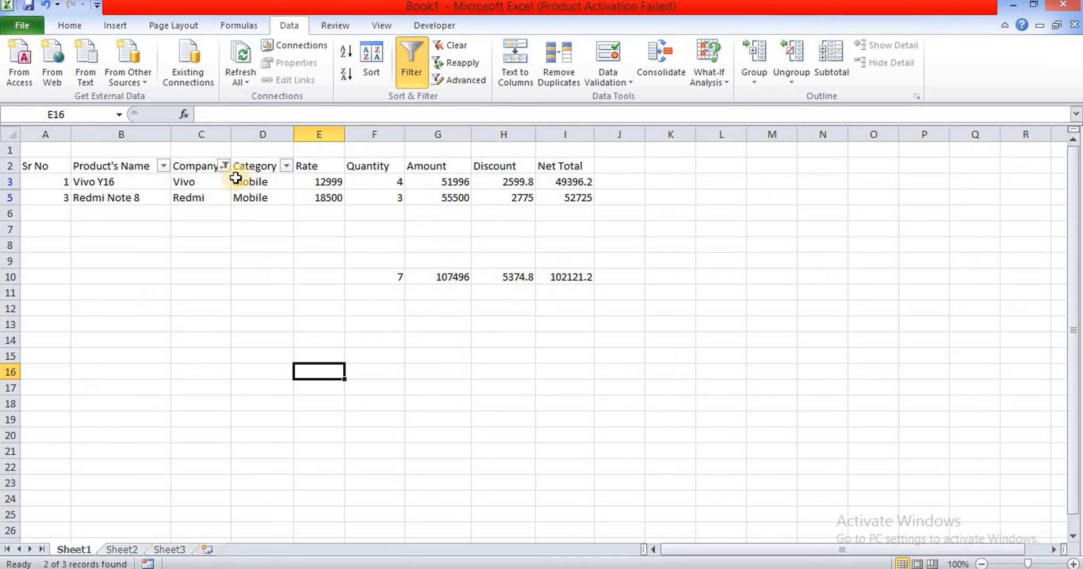
Reset the Company filter to include all companies
left_click(225, 167)
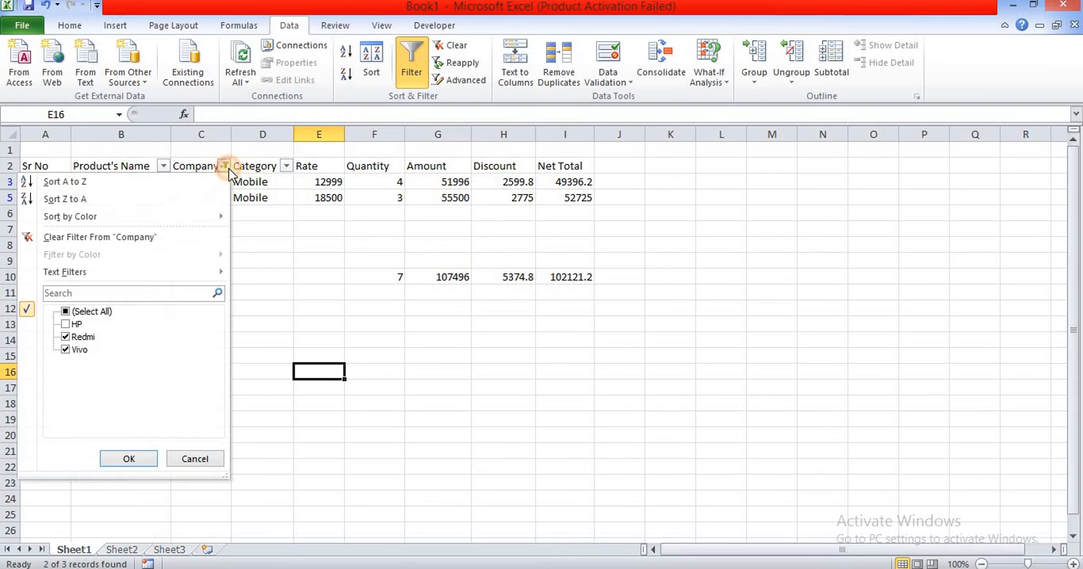
left_click(64, 311)
left_click(117, 459)
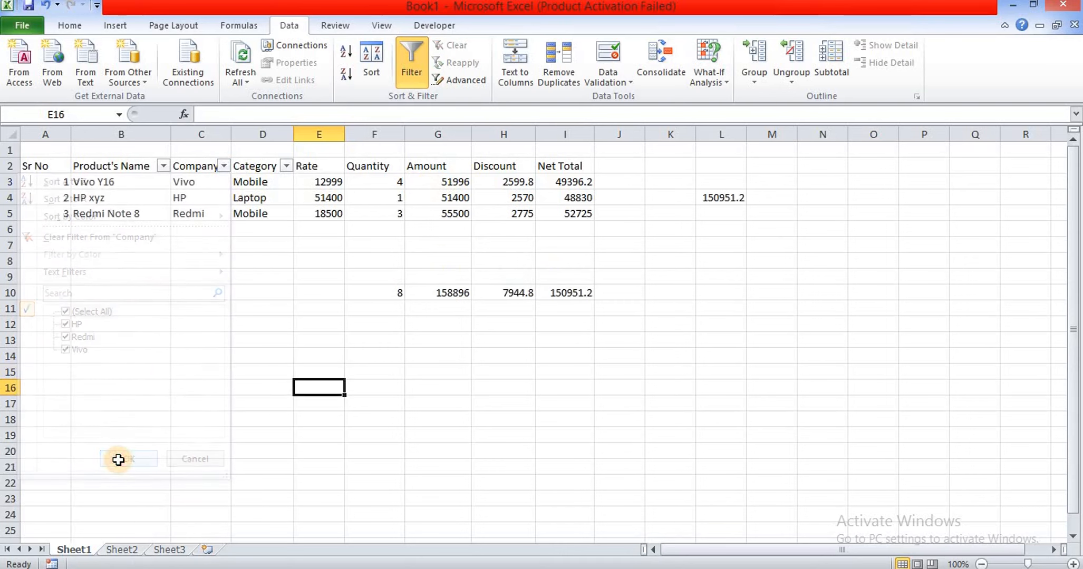
Filter the Category column to show only Laptop, leaving out Mobile
left_click(285, 166)
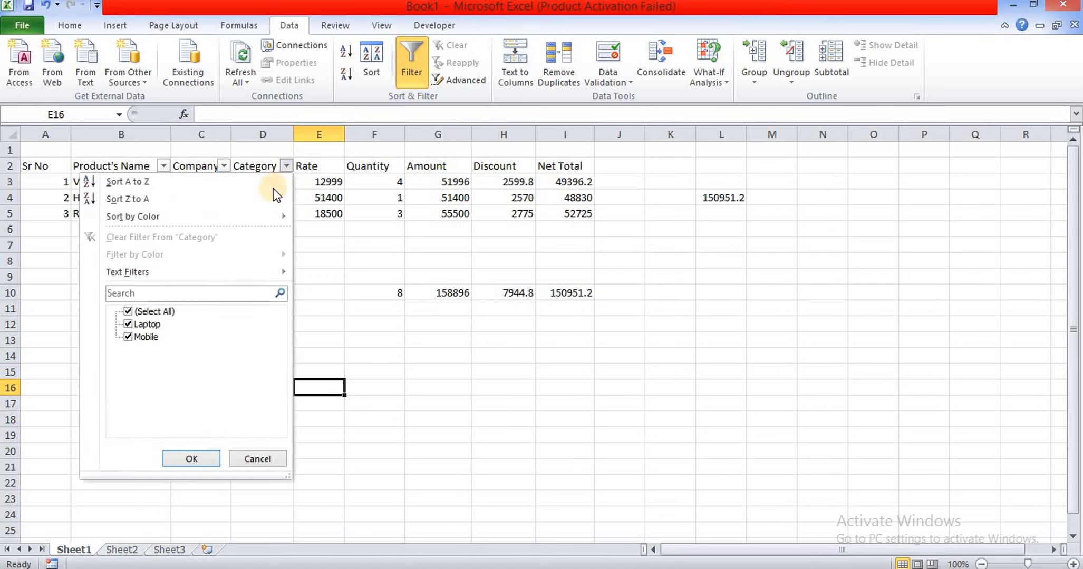
left_click(146, 337)
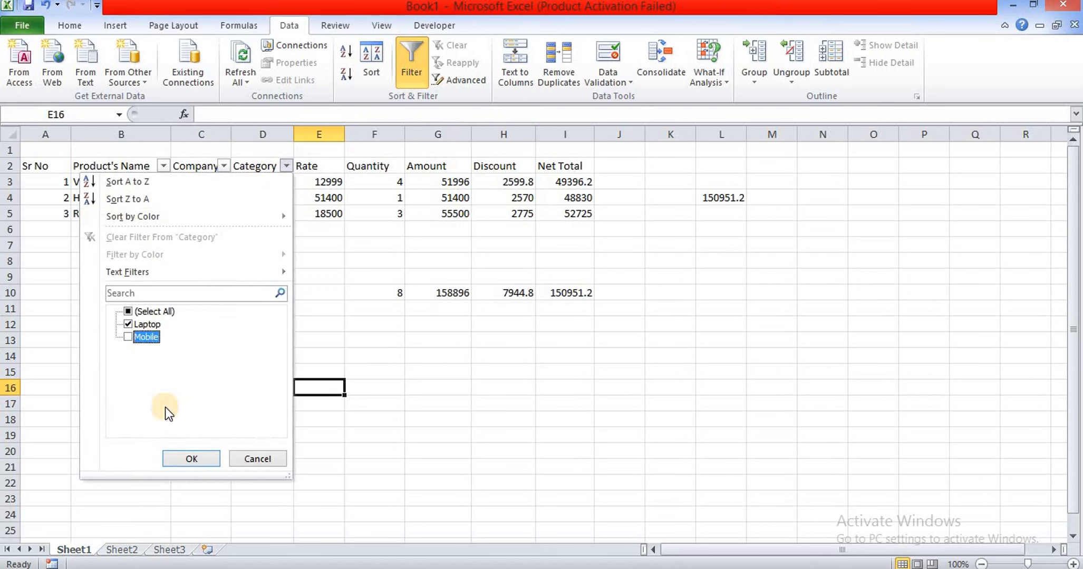
left_click(187, 459)
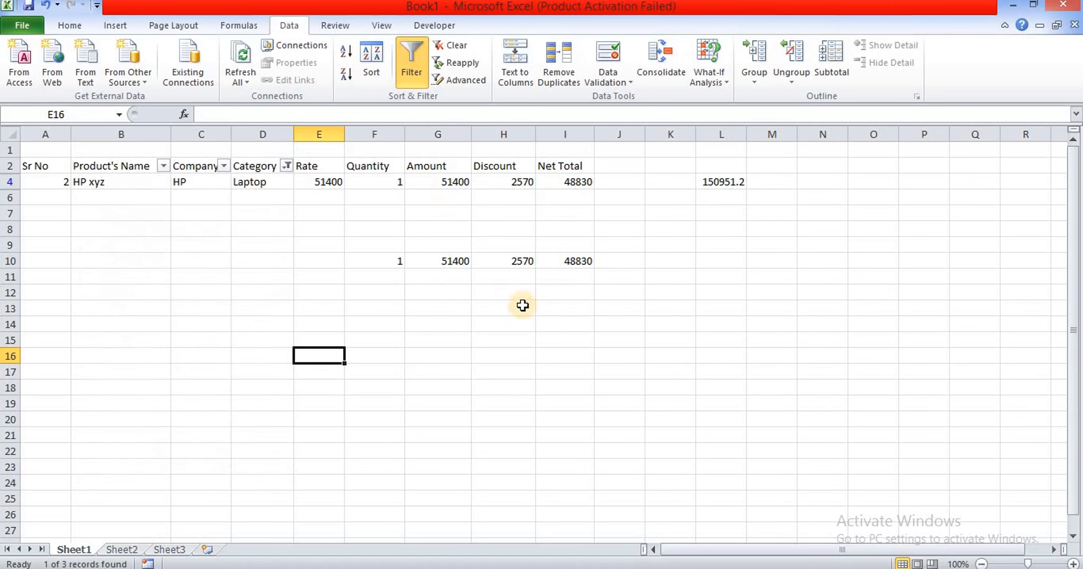
Reset the Category filter to include all categories
left_click(287, 165)
left_click(132, 312)
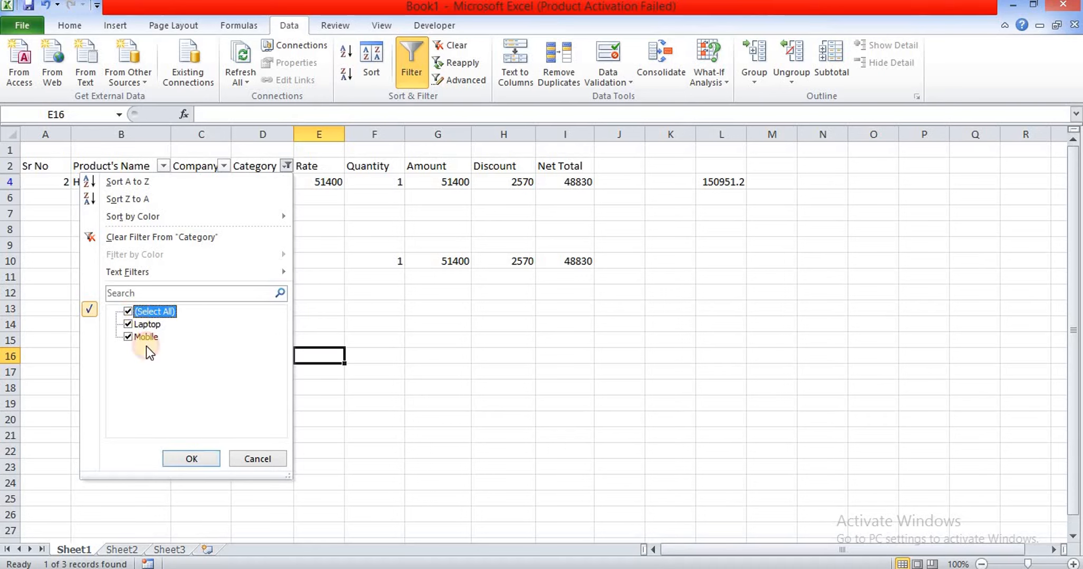
left_click(176, 460)
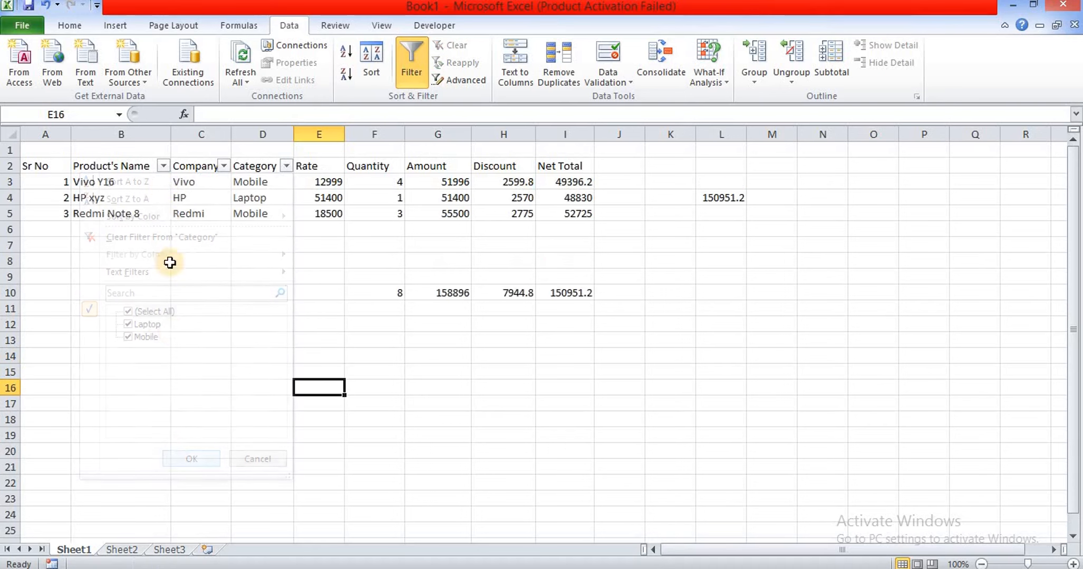
Filter the Product's Name column to leave out Redmi Note 8, and compare the SUM in L4 with the SUBTOTAL in I10
left_click(164, 167)
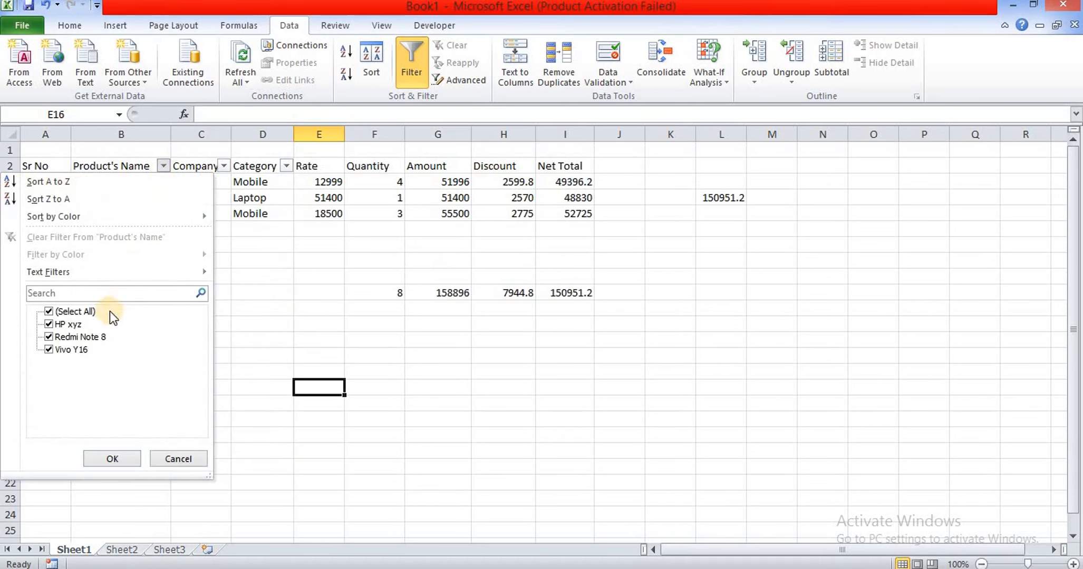
left_click(49, 324)
left_click(51, 337)
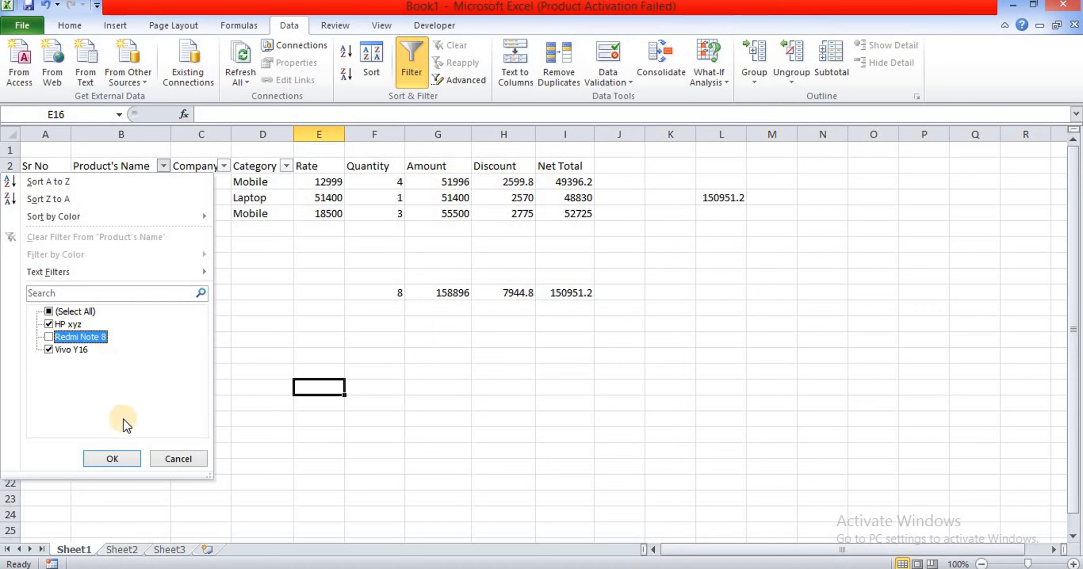
left_click(121, 460)
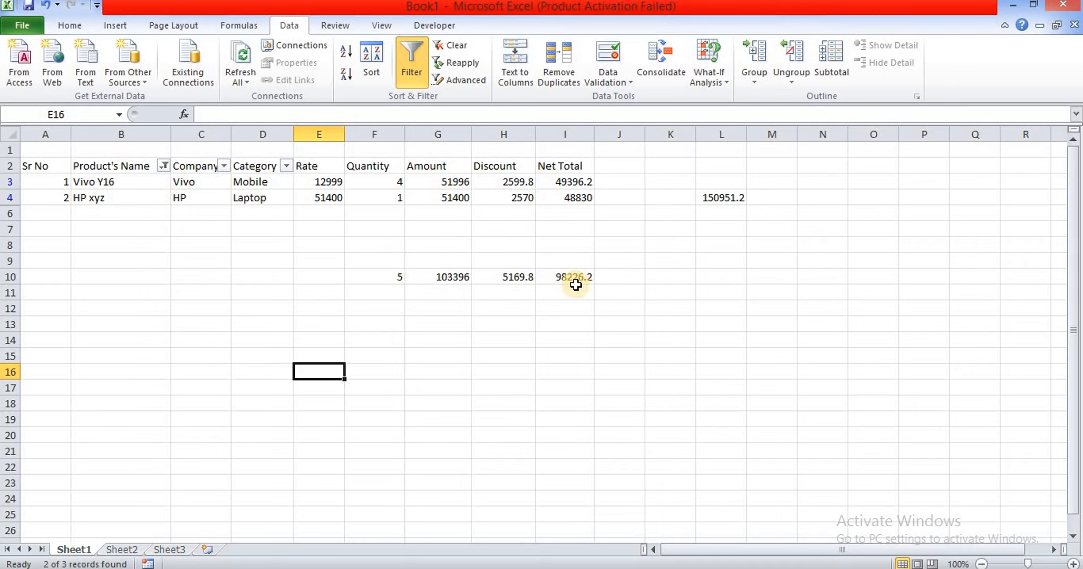
left_click(725, 196)
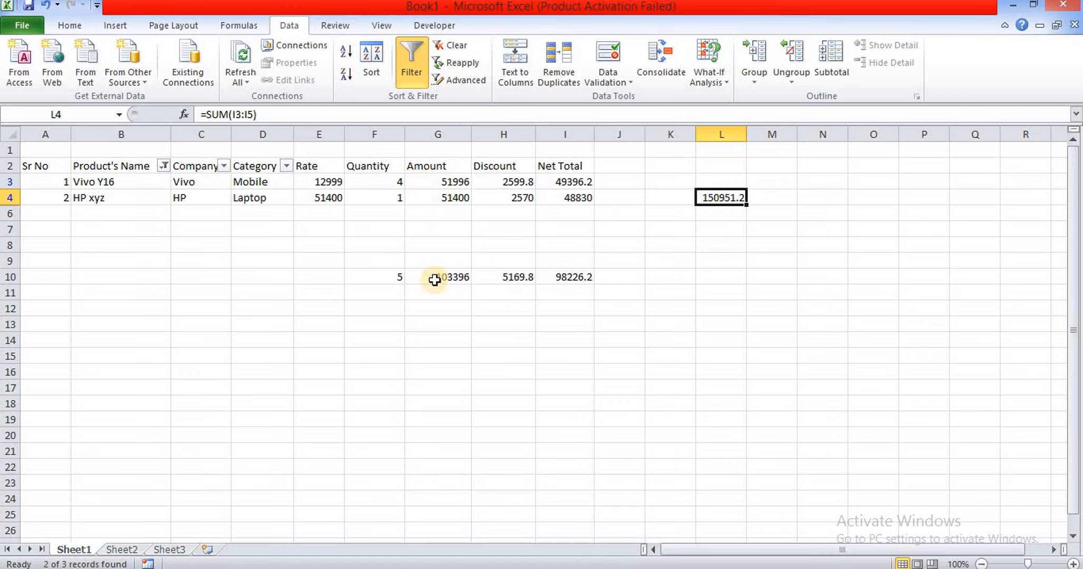
left_click(549, 277)
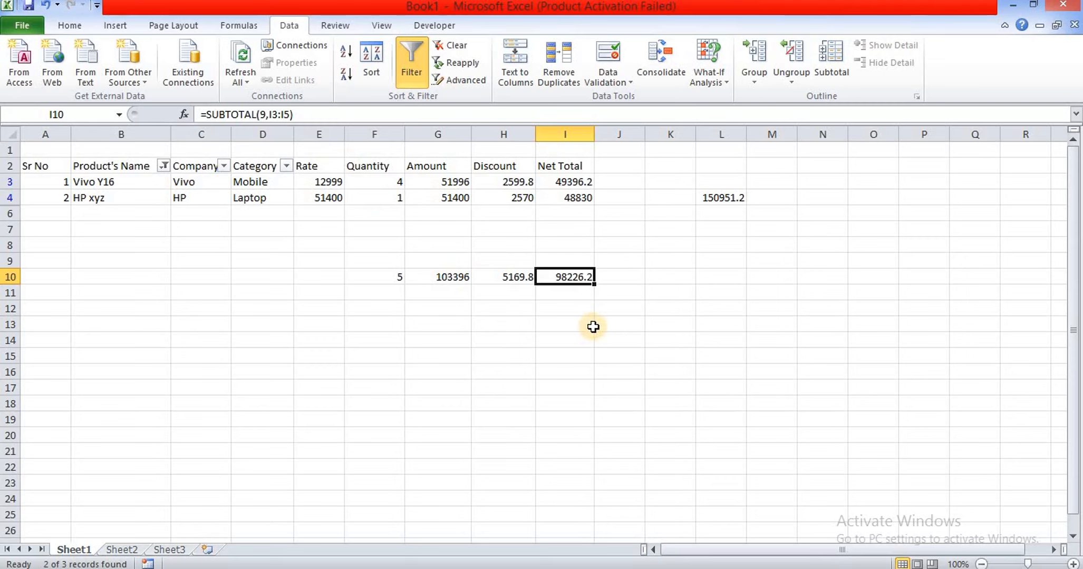
Reset the Product's Name filter to include Redmi Note 8 again
left_click(163, 166)
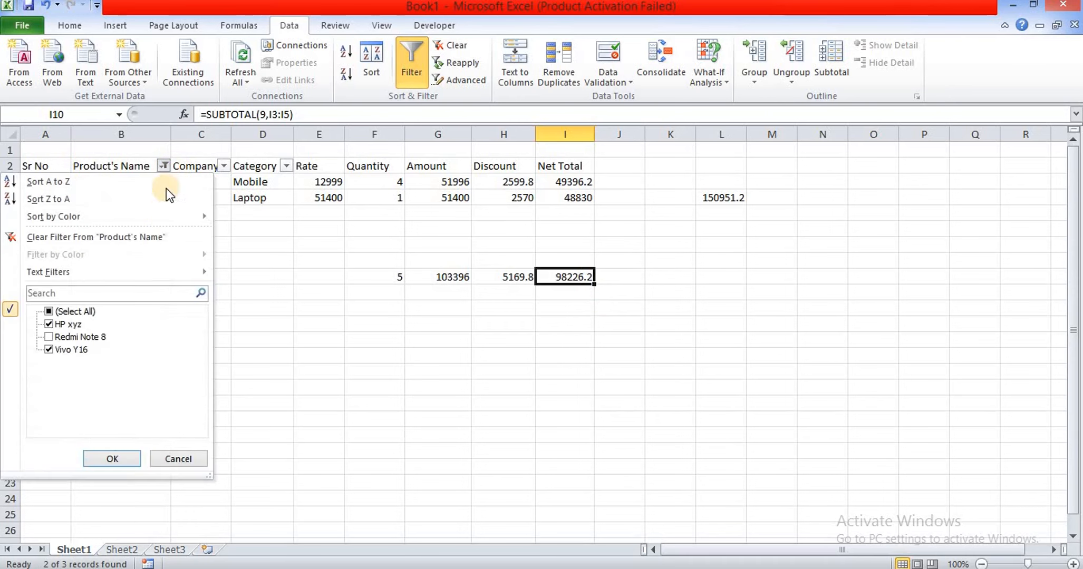
left_click(93, 339)
left_click(116, 459)
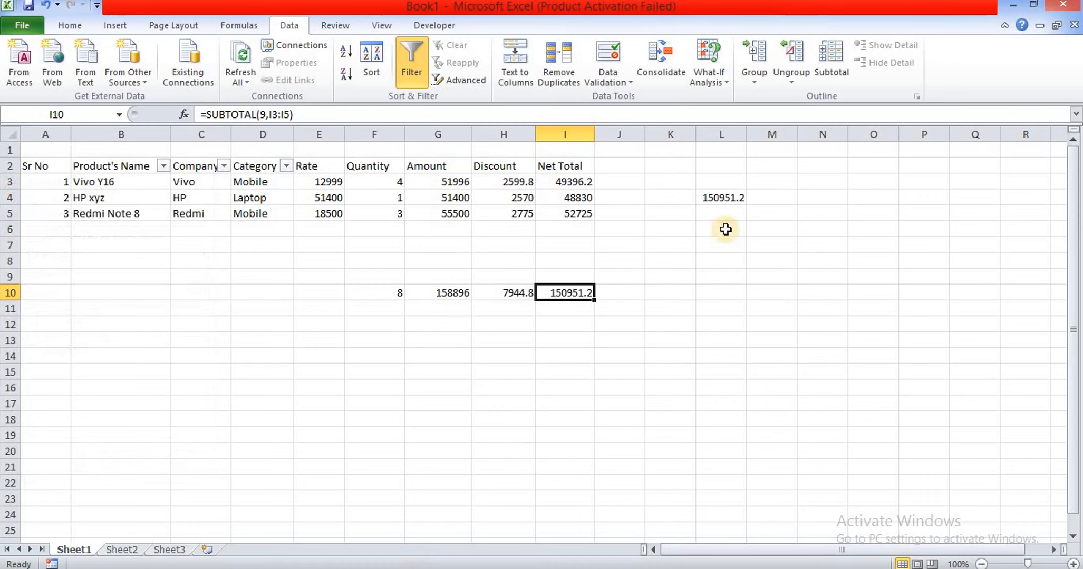
Delete the SUM comparison formula from cell L4
left_click(738, 200)
key("Delete")
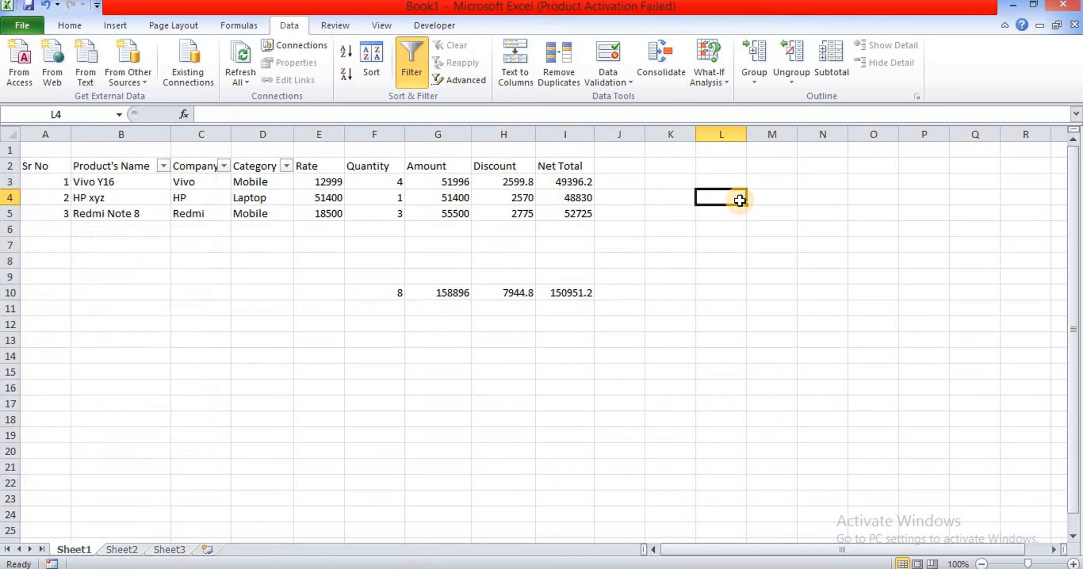
Make the table's header row bold, from Sr No in A2 to Net Total in I2
left_click(60, 165)
left_click_drag(61, 166, 542, 167)
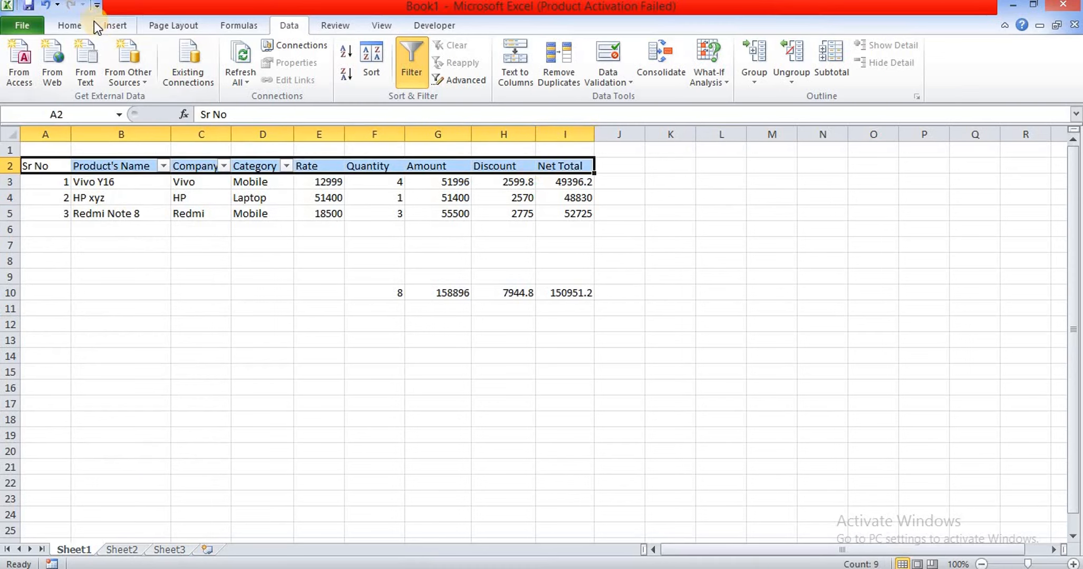
left_click(80, 24)
left_click(132, 75)
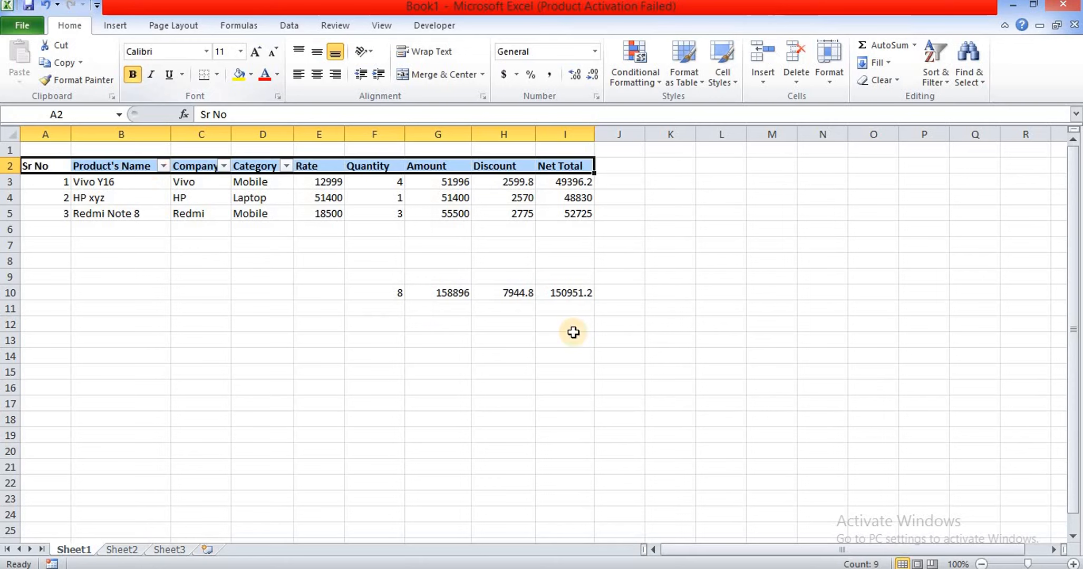
left_click(766, 356)
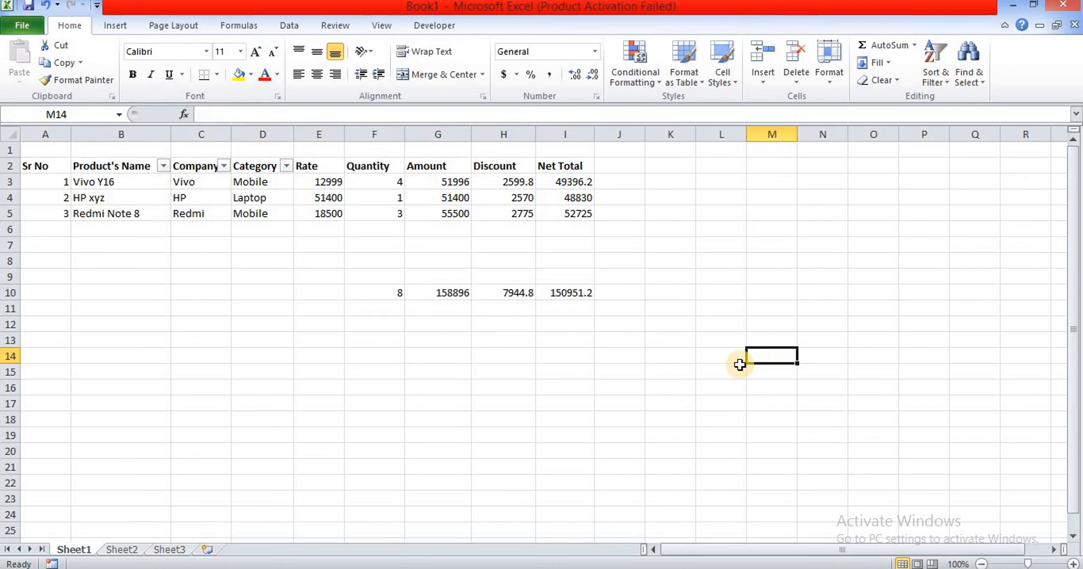